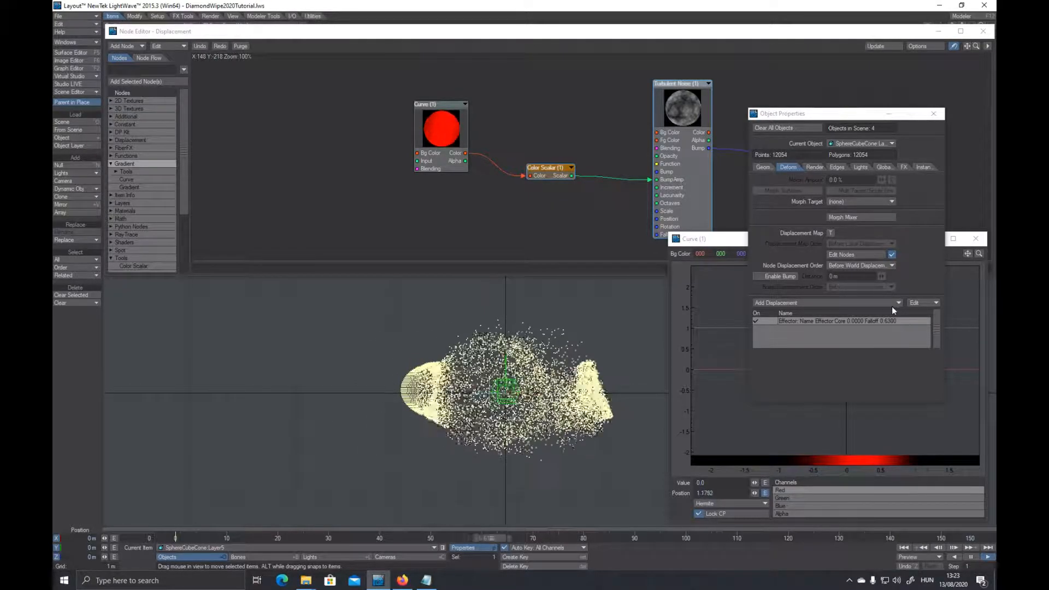
- Toggle the Effector displacement off and back on to compare its influence on the point objects
{"action": "left_click", "coordinate": [758, 322]}
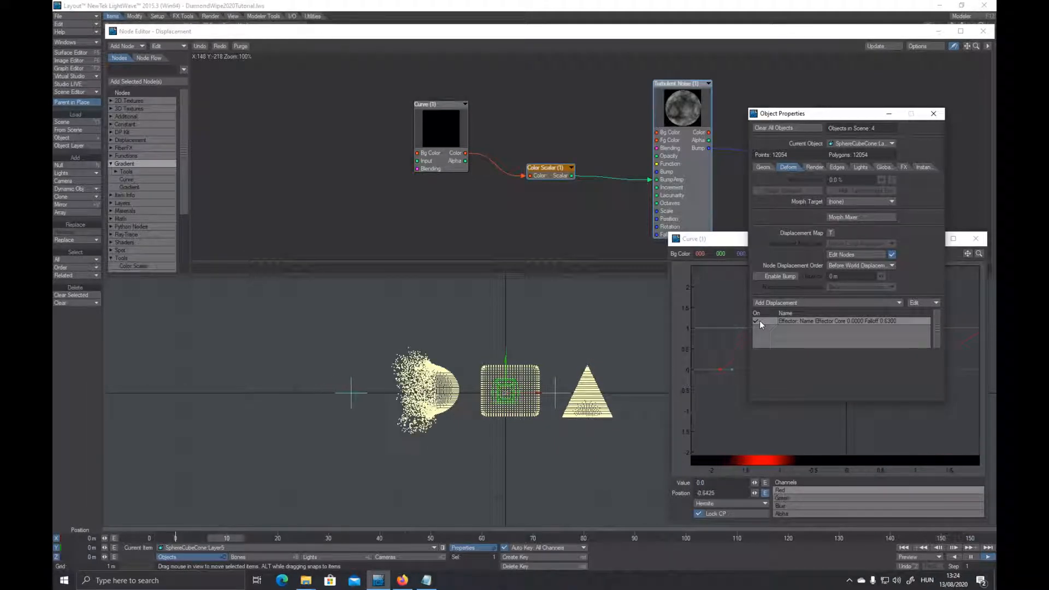
{"action": "left_click", "coordinate": [758, 322]}
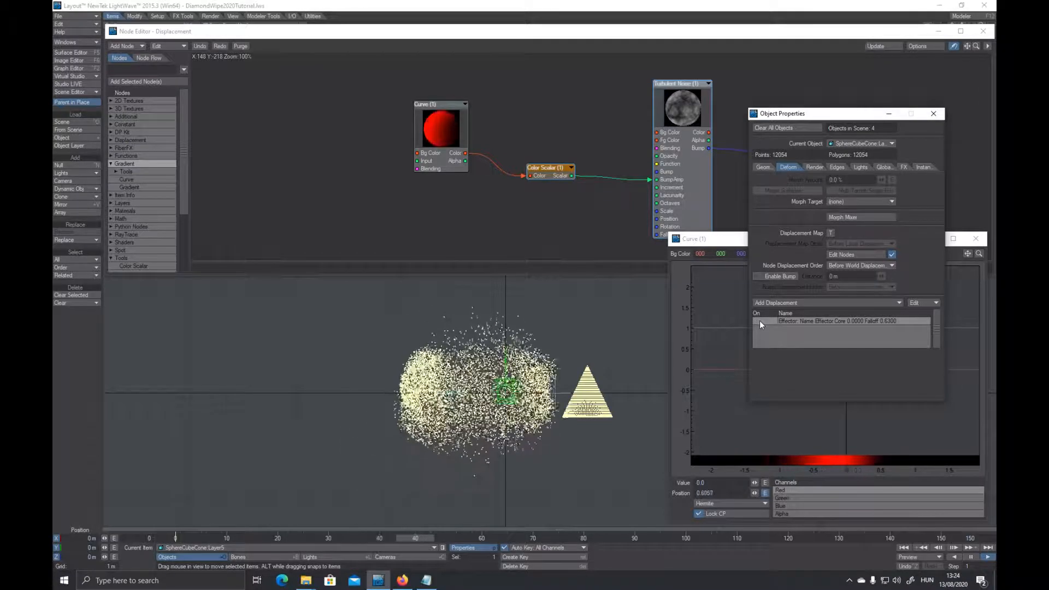
{"action": "left_click", "coordinate": [758, 322]}
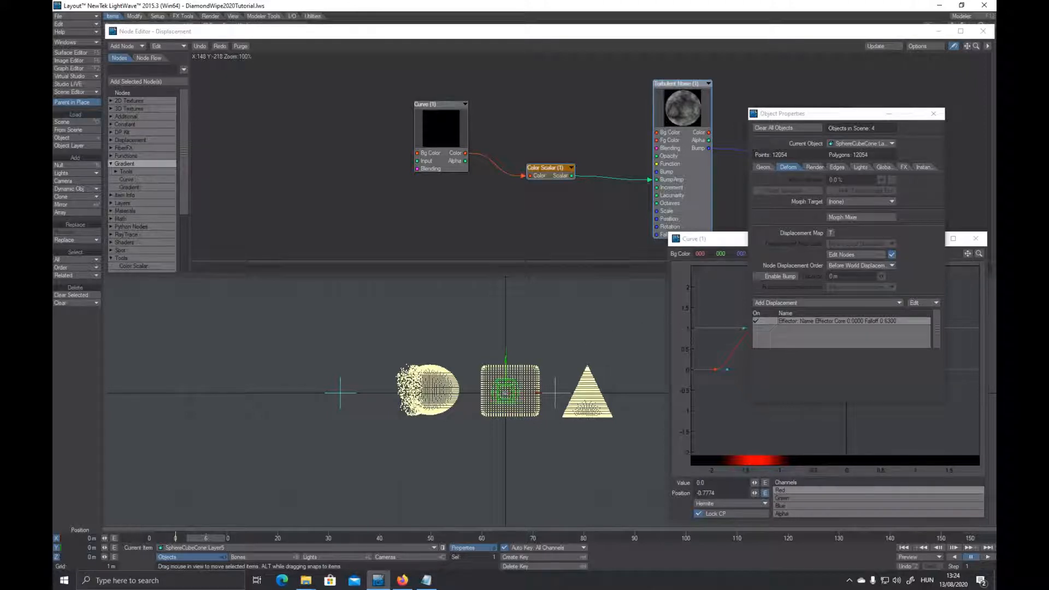
- Lower the Curve node in the displacement network beside the Color Scalar node and bring its curve graph forward
{"action": "scroll", "coordinate": [534, 409], "scroll_direction": "up", "scroll_amount": 3}
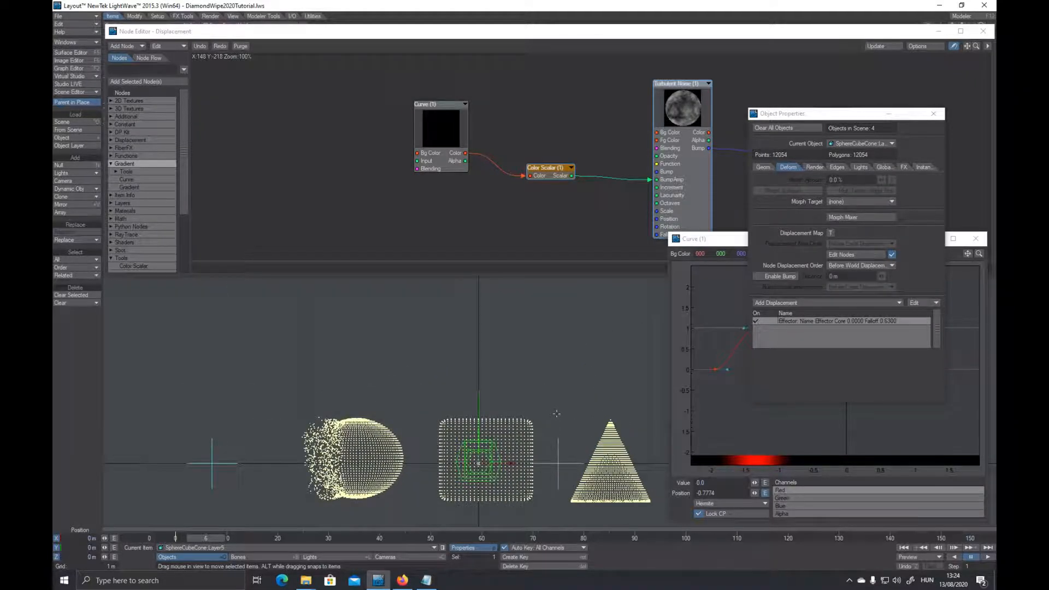
{"action": "left_click_drag", "start_coordinate": [556, 413], "coordinate": [488, 330], "text": "alt+shift"}
{"action": "scroll", "coordinate": [537, 433], "scroll_direction": "up", "scroll_amount": 2}
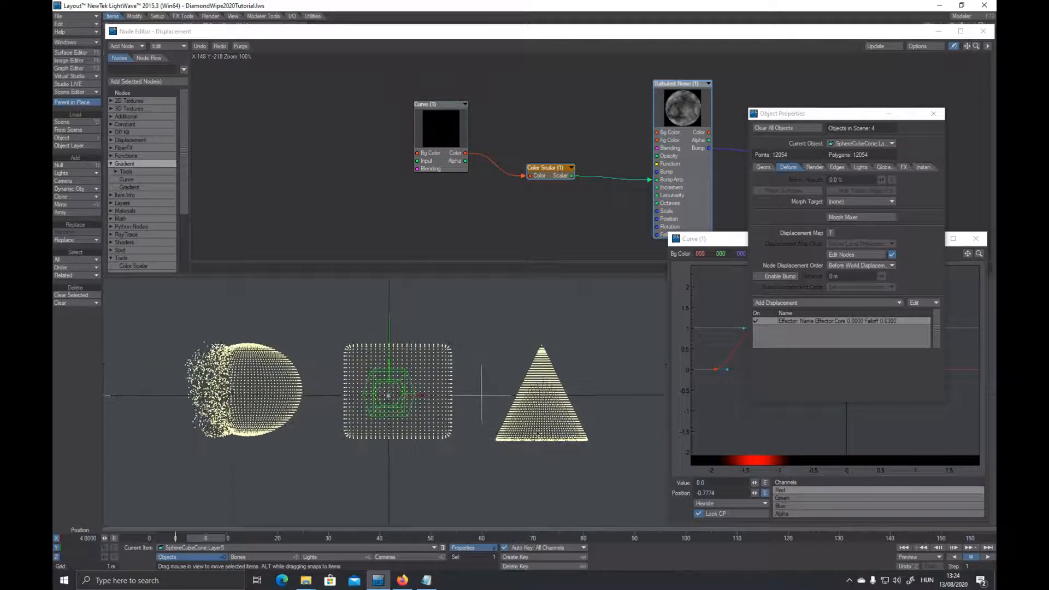
{"action": "left_click", "coordinate": [577, 229]}
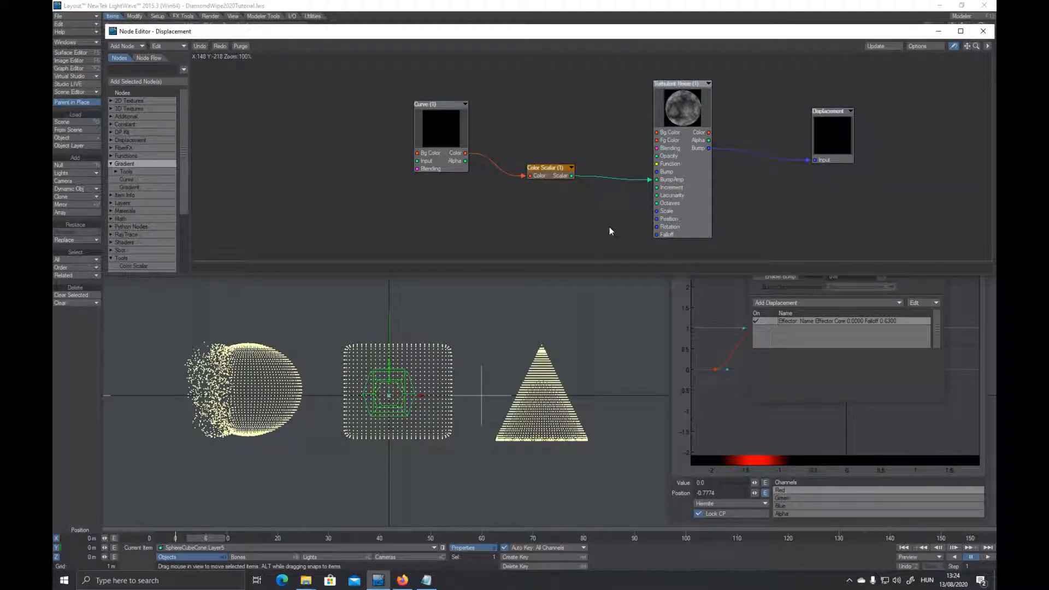
{"action": "mouse_move", "coordinate": [444, 137]}
{"action": "left_mouse_down"}
{"action": "mouse_move", "coordinate": [455, 143]}
{"action": "mouse_move", "coordinate": [447, 157]}
{"action": "left_mouse_up"}
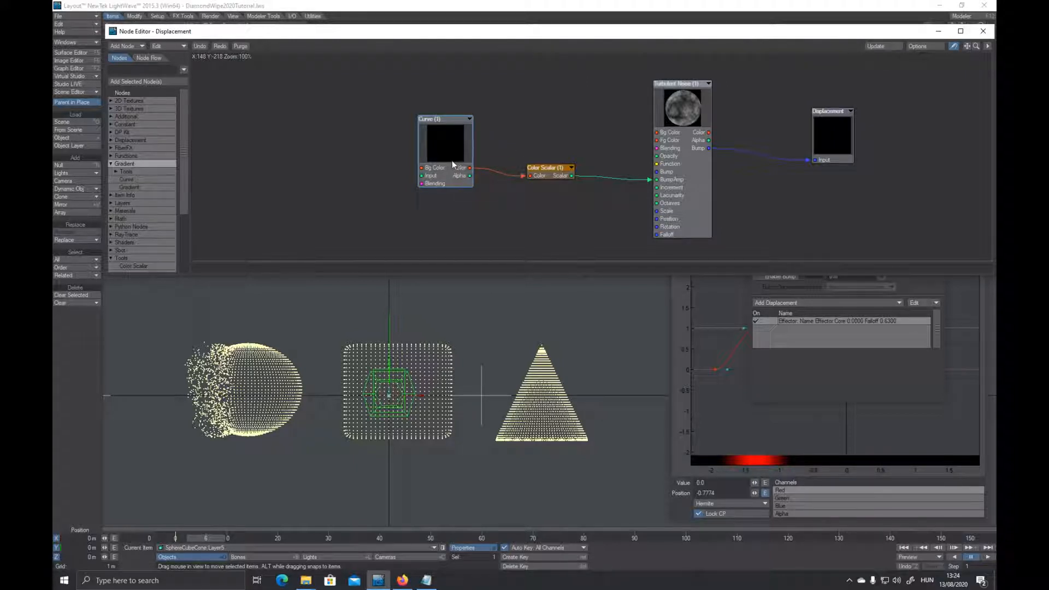
{"action": "mouse_move", "coordinate": [449, 159]}
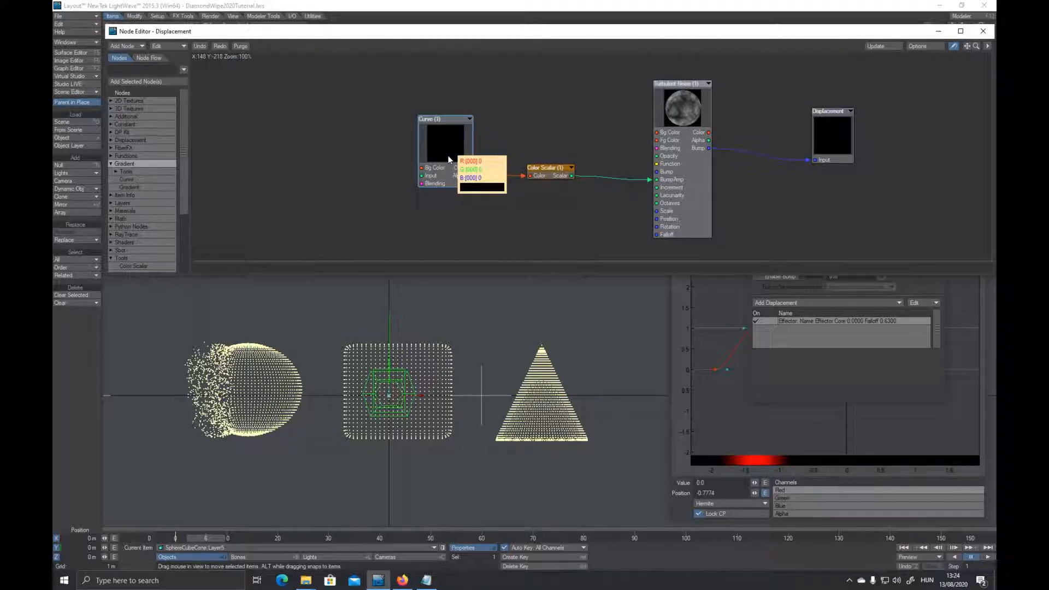
{"action": "left_click_drag", "start_coordinate": [451, 151], "coordinate": [452, 156]}
{"action": "mouse_move", "coordinate": [452, 159]}
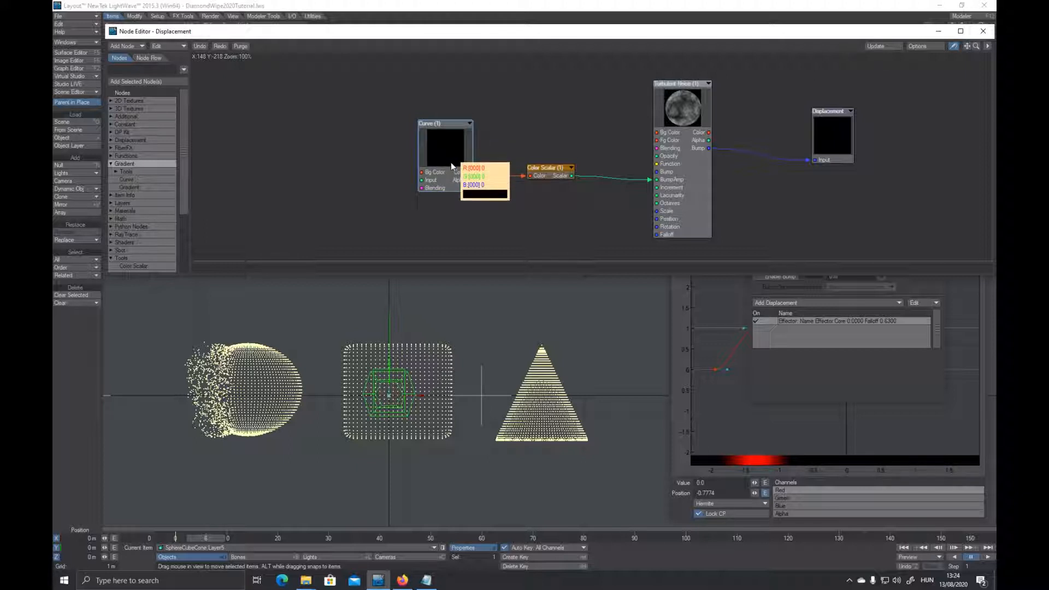
{"action": "left_click", "coordinate": [677, 426]}
{"action": "left_click_drag", "start_coordinate": [769, 240], "coordinate": [765, 240]}
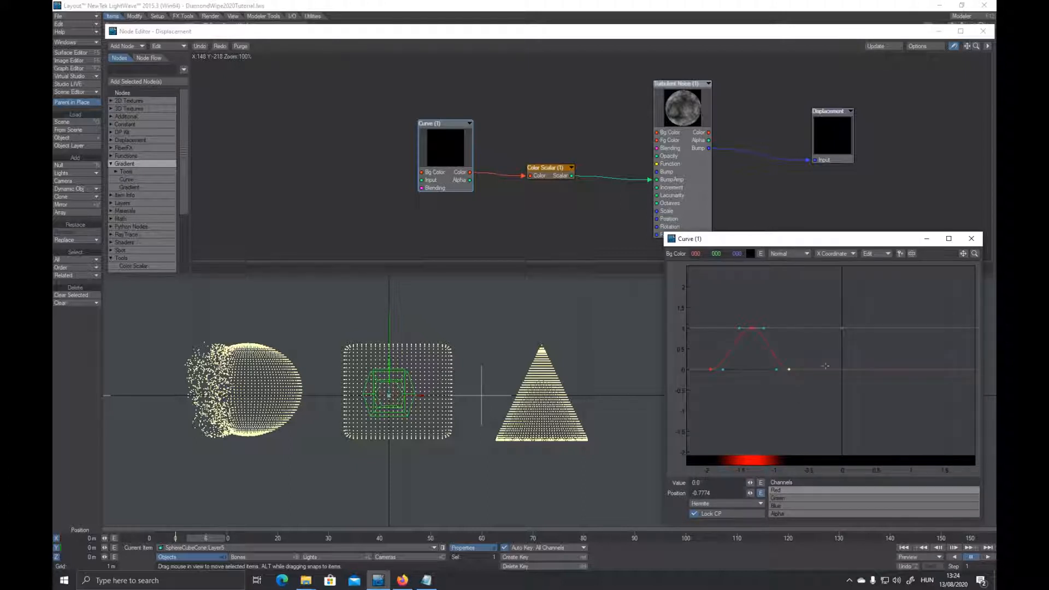
{"action": "left_click_drag", "start_coordinate": [964, 254], "coordinate": [1025, 249]}
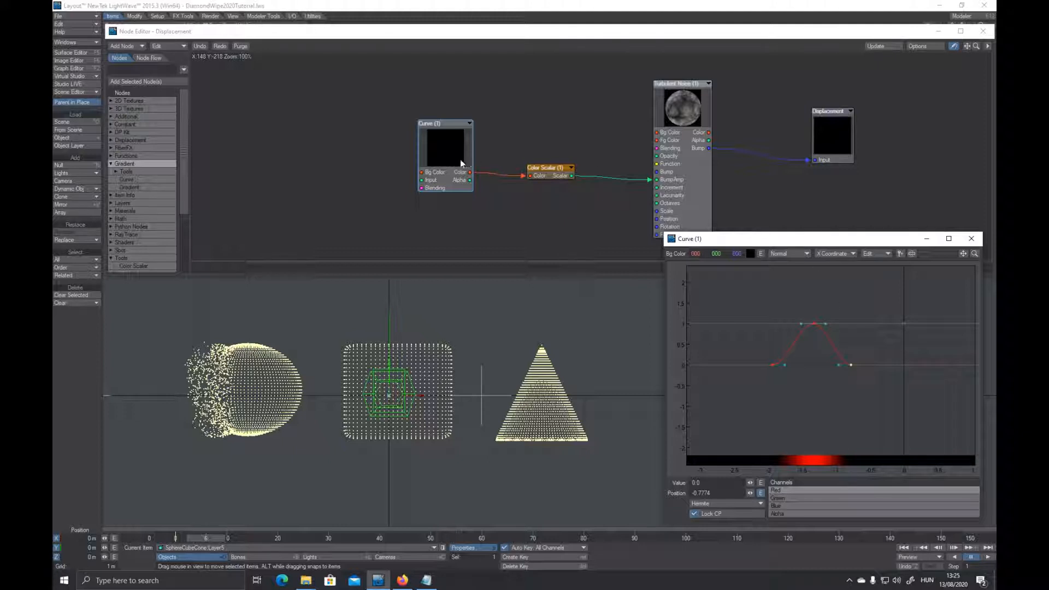
{"action": "left_click_drag", "start_coordinate": [445, 158], "coordinate": [434, 168]}
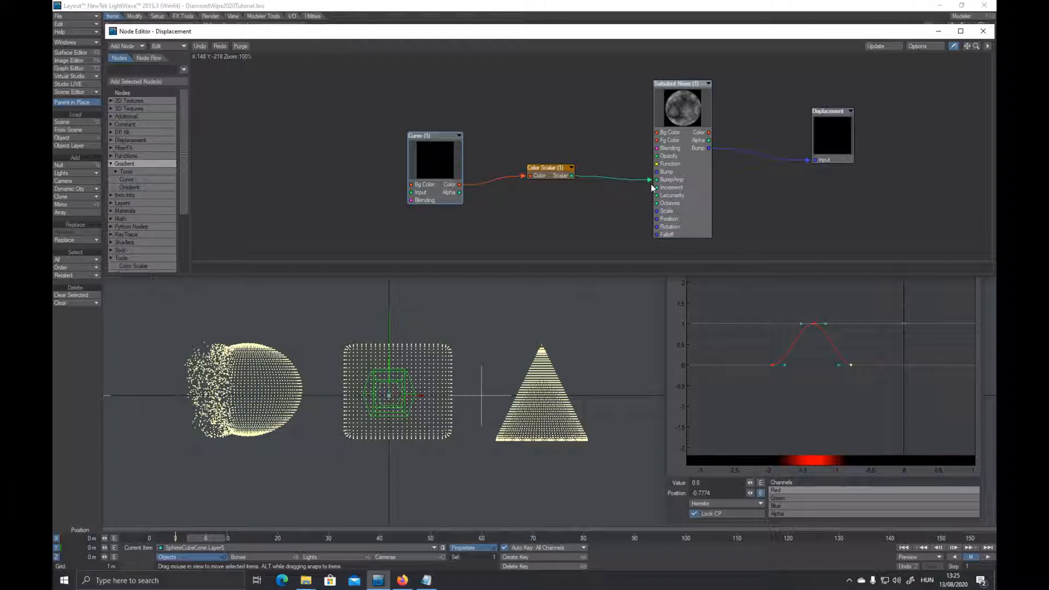
- Scrub the animation between frames 13 and 65 and select the red curve's keys to examine how the curve drives the displacement
{"action": "left_click_drag", "start_coordinate": [211, 541], "coordinate": [511, 540]}
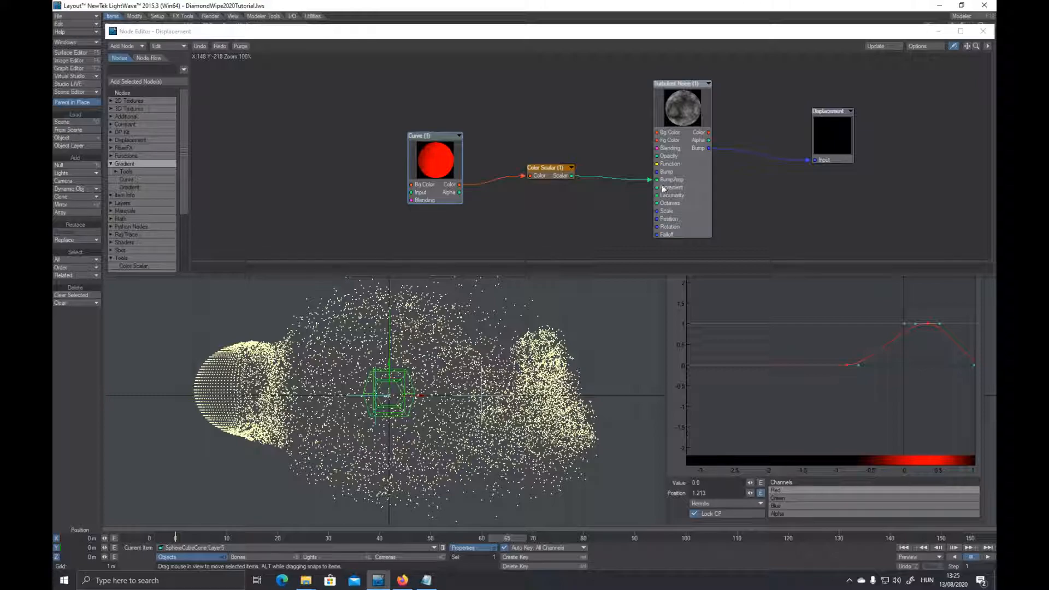
{"action": "left_click_drag", "start_coordinate": [505, 537], "coordinate": [241, 538]}
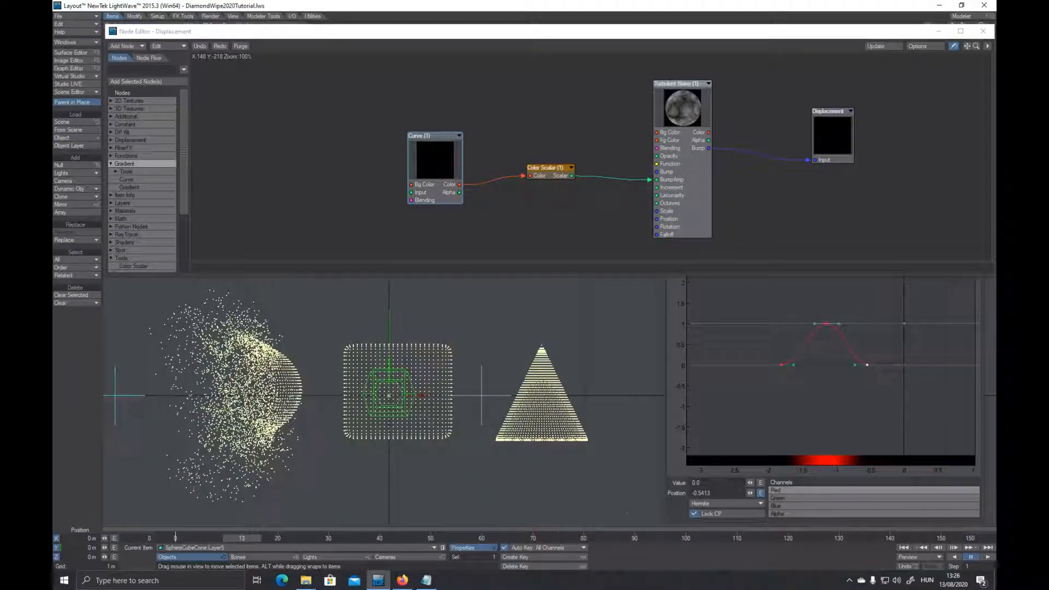
{"action": "left_click", "coordinate": [804, 392]}
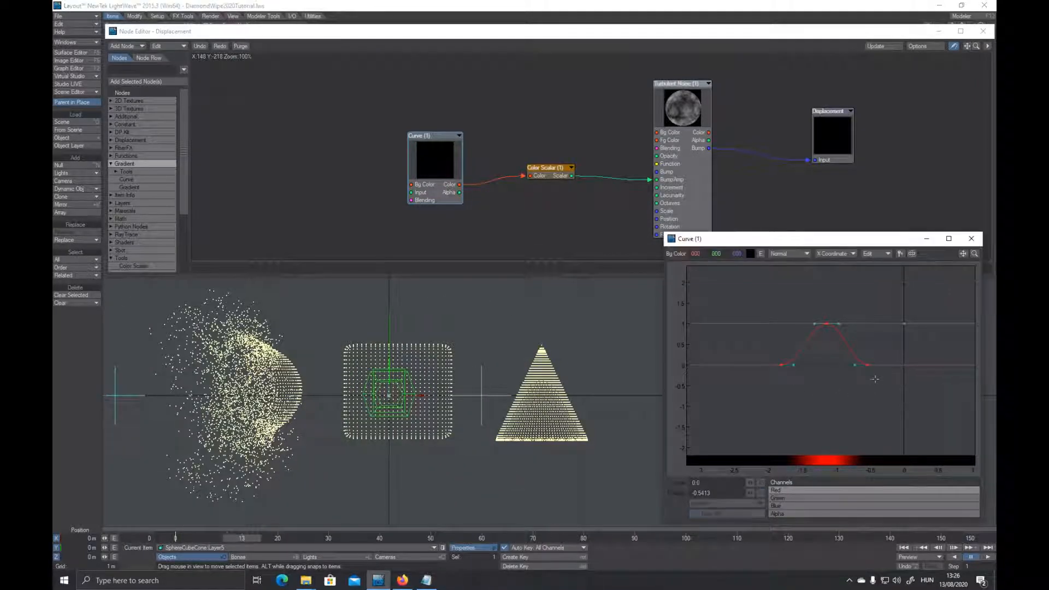
{"action": "left_click", "coordinate": [867, 365]}
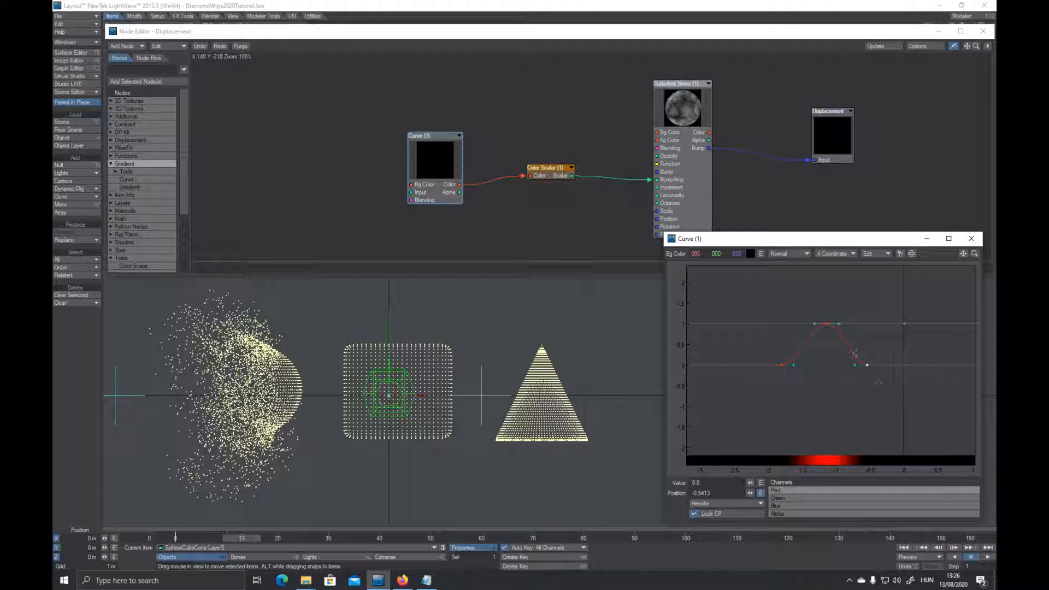
{"action": "left_click", "coordinate": [827, 324]}
{"action": "left_click_drag", "start_coordinate": [230, 538], "coordinate": [456, 538]}
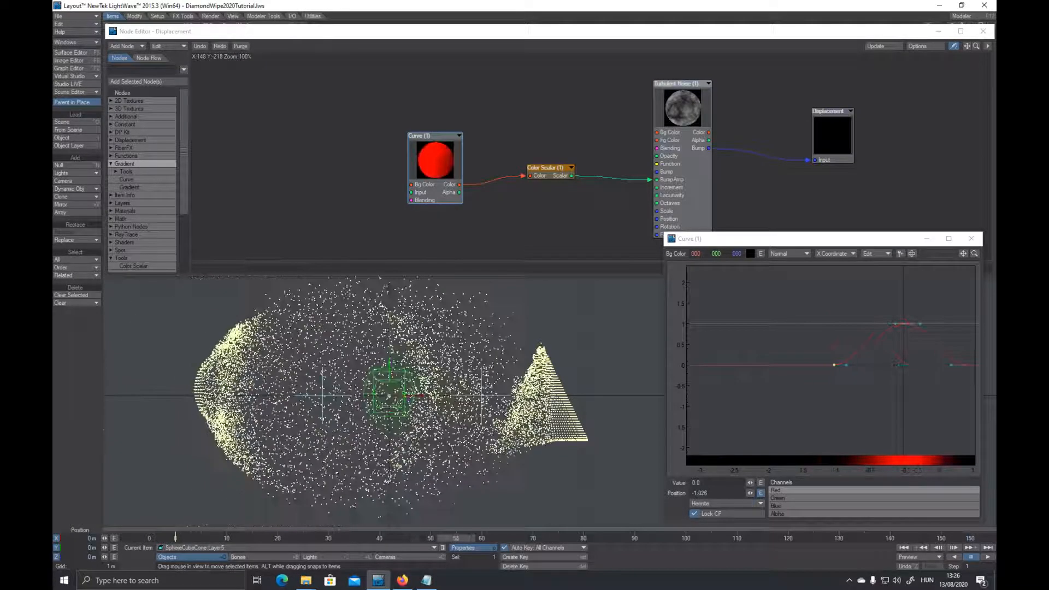
- Animate the curve peak's value with envelope keys of about 0.6 near frame 55 and 0.96 near frame 95, and scrub to frame 0
{"action": "left_click", "coordinate": [907, 323]}
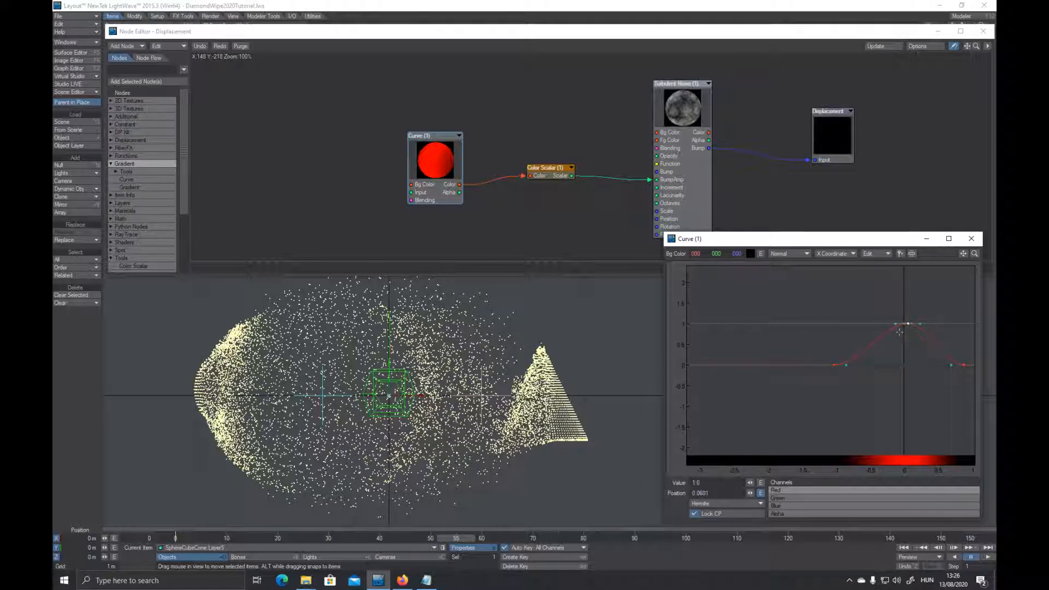
{"action": "left_click", "coordinate": [760, 483]}
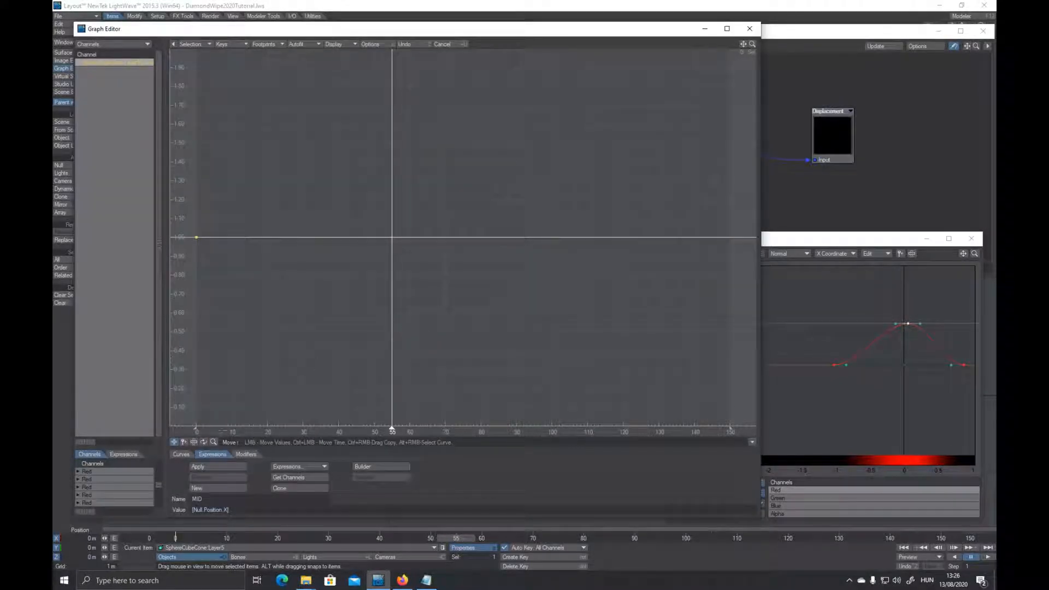
{"action": "left_click", "coordinate": [184, 443]}
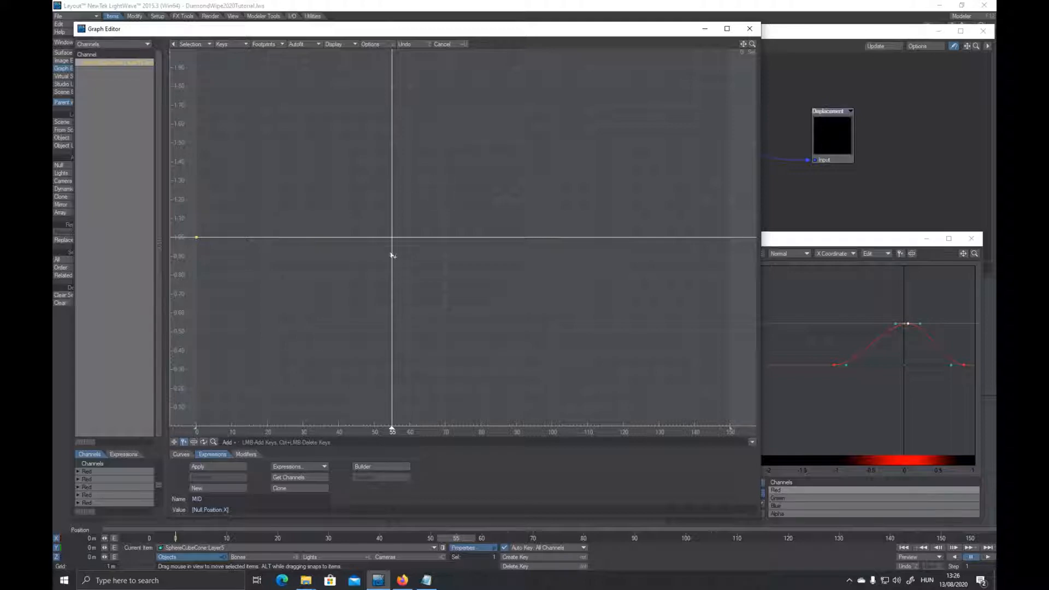
{"action": "left_click", "coordinate": [389, 311]}
{"action": "left_click", "coordinate": [534, 246]}
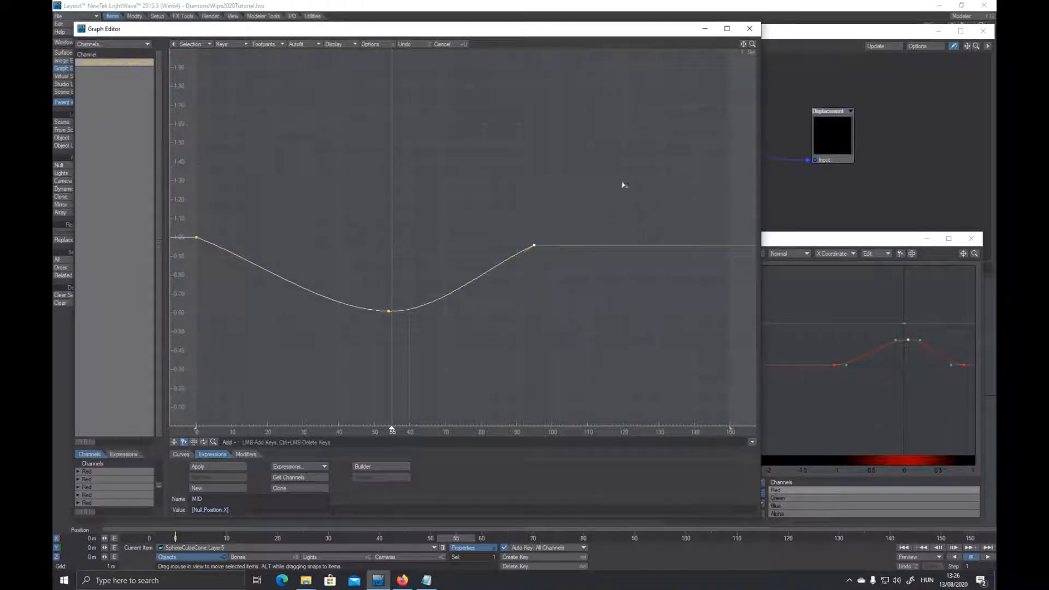
{"action": "left_click", "coordinate": [750, 29]}
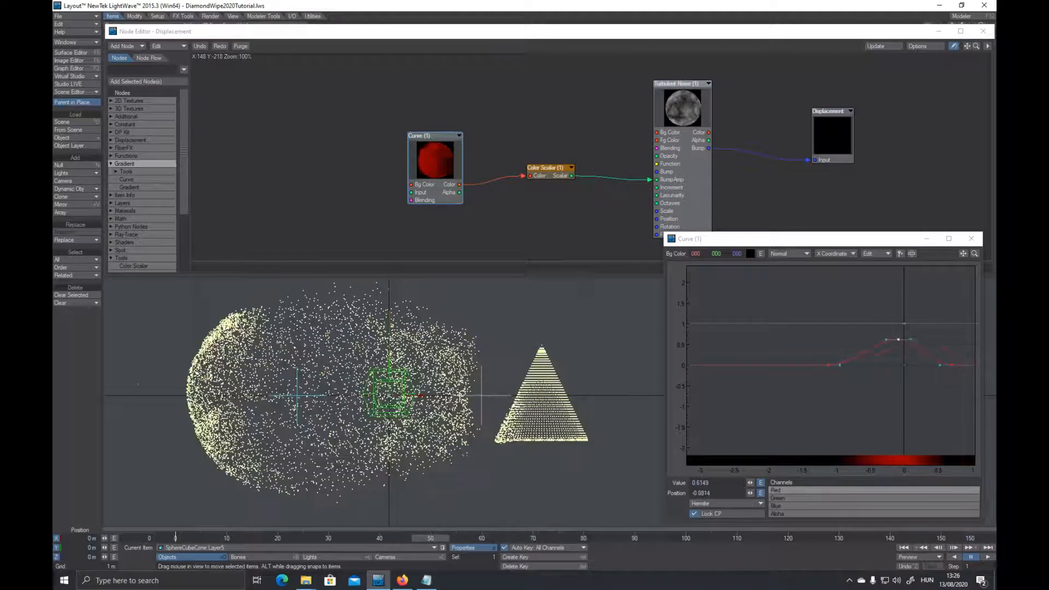
{"action": "left_click_drag", "start_coordinate": [429, 538], "coordinate": [171, 538]}
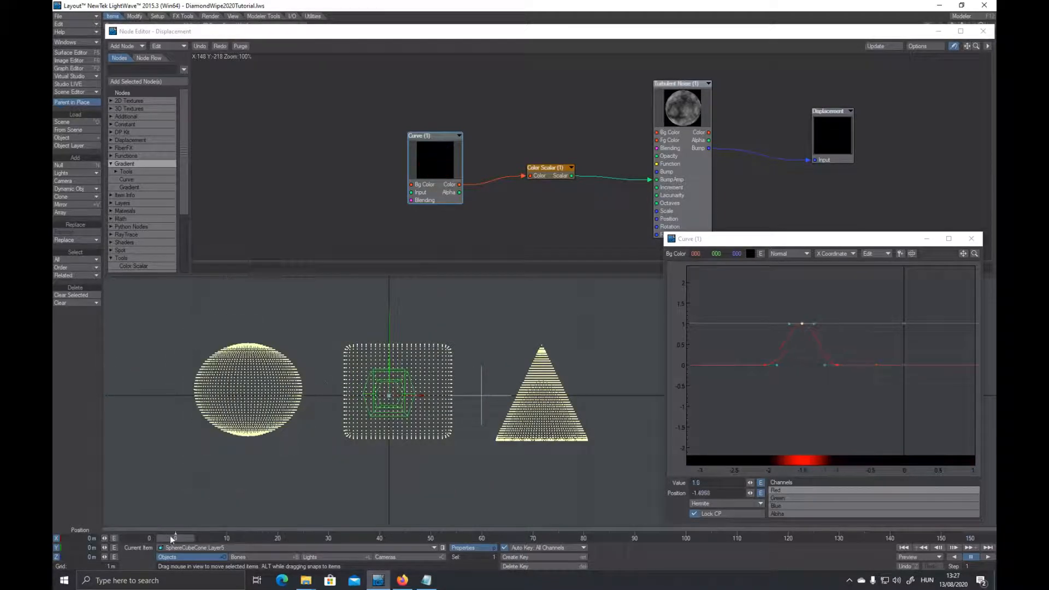
- Inspect the Color Scalar node's channel mode and its link from the Curve node's Color output
{"action": "left_click_drag", "start_coordinate": [557, 176], "coordinate": [554, 188]}
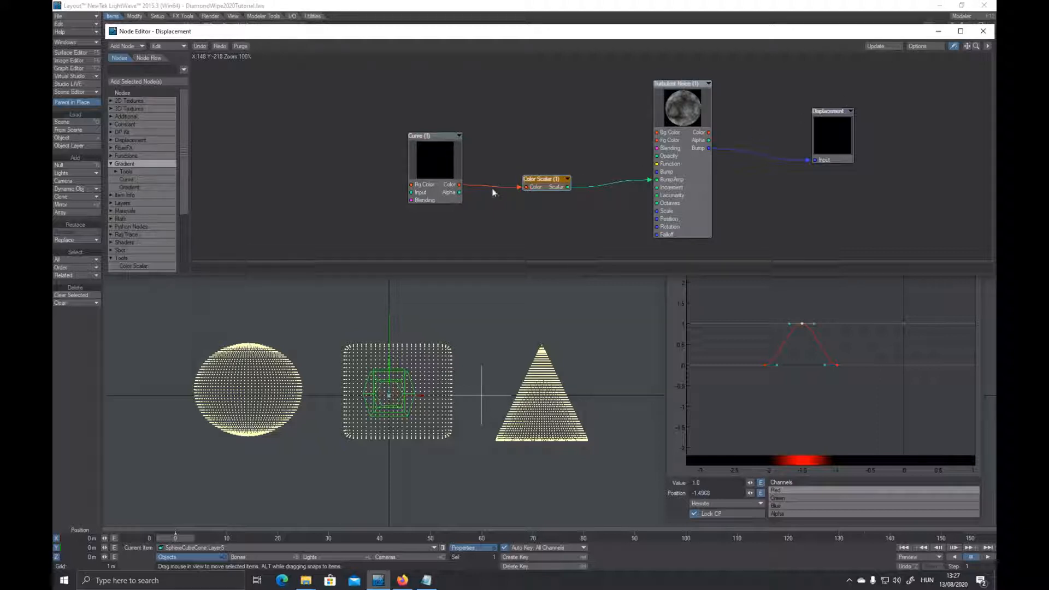
{"action": "mouse_move", "coordinate": [459, 187]}
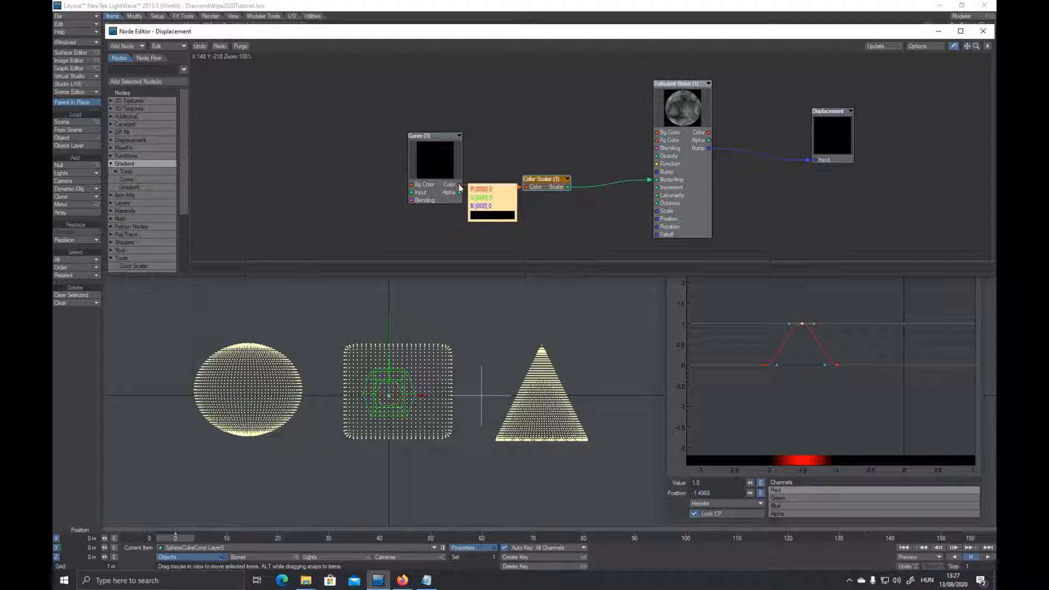
{"action": "left_click_drag", "start_coordinate": [459, 187], "coordinate": [522, 186]}
{"action": "double_click", "coordinate": [541, 183]}
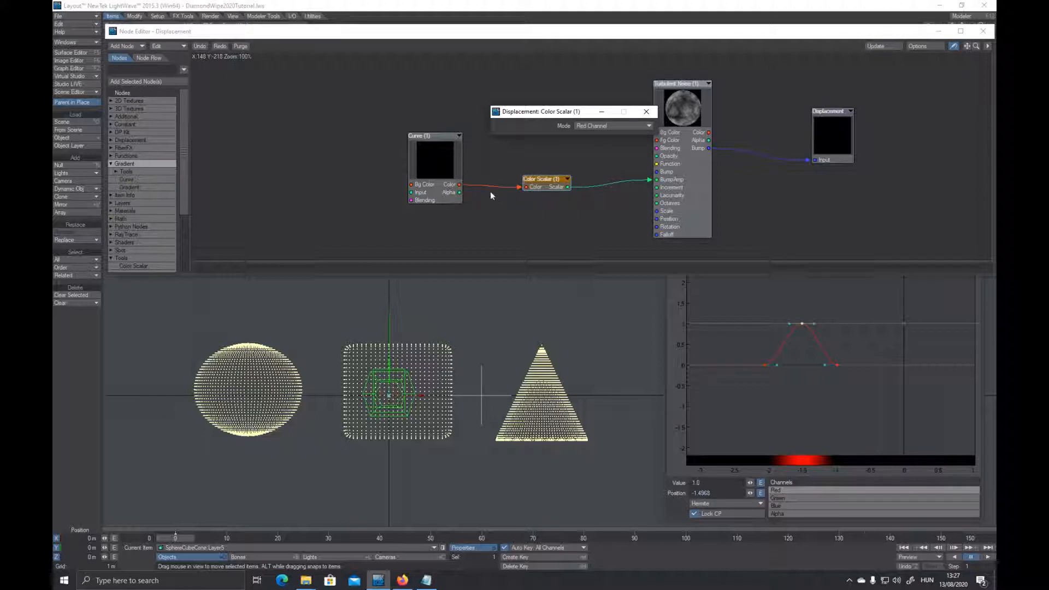
{"action": "mouse_move", "coordinate": [460, 187]}
{"action": "mouse_move", "coordinate": [568, 189]}
{"action": "left_click", "coordinate": [647, 112]}
- Move the Color Scalar node up and connect the Curve node's Color output directly to Turbulent Noise's BumpAmp input
{"action": "left_click_drag", "start_coordinate": [550, 178], "coordinate": [555, 125]}
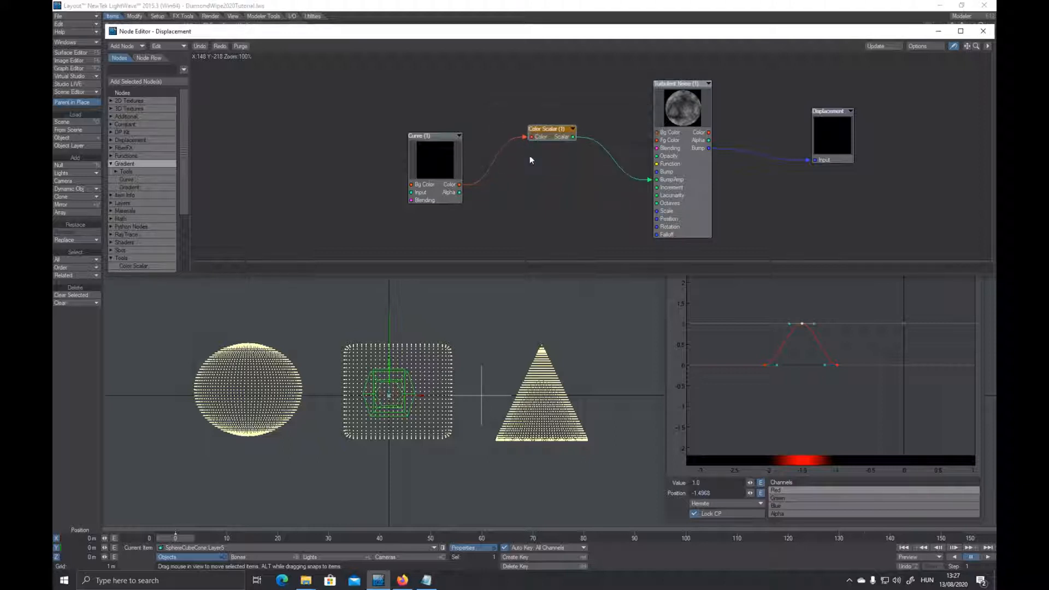
{"action": "left_click", "coordinate": [460, 188]}
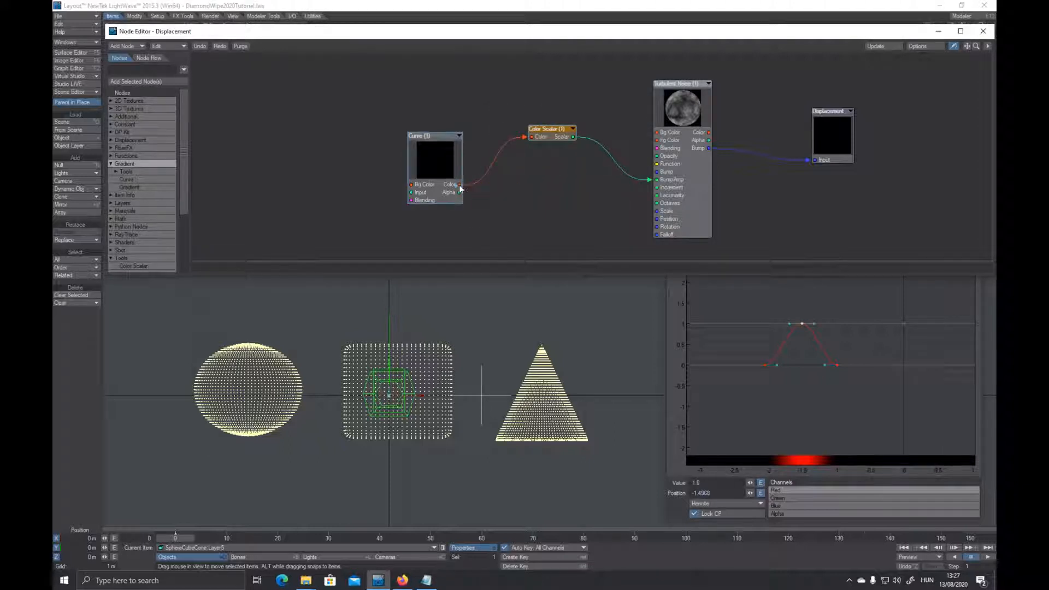
{"action": "left_click_drag", "start_coordinate": [510, 190], "coordinate": [649, 179]}
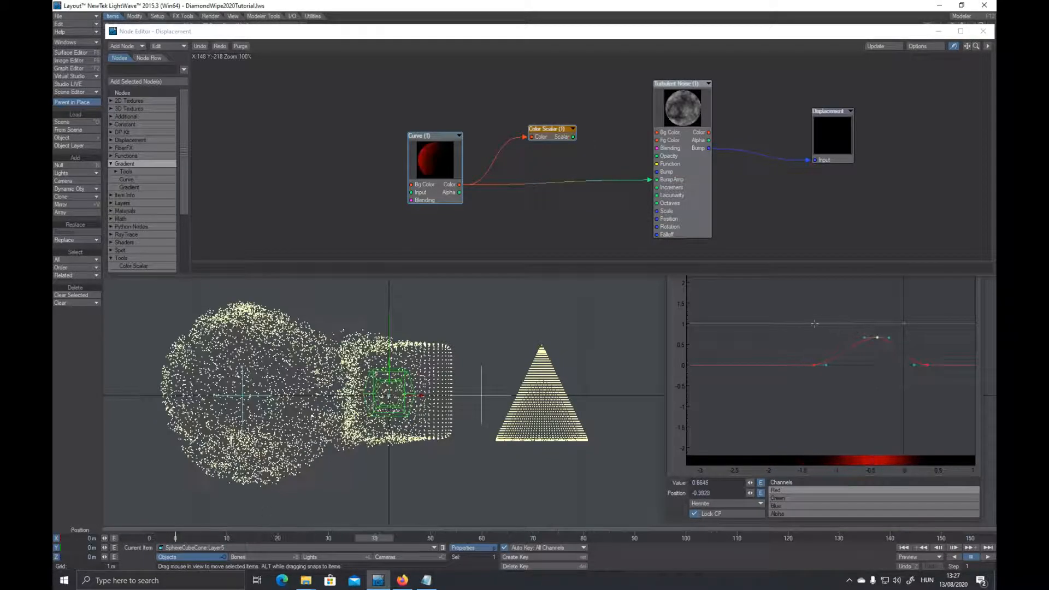
- Remove the envelope from the curve peak's value and set the value to 1
{"action": "left_click", "coordinate": [762, 484]}
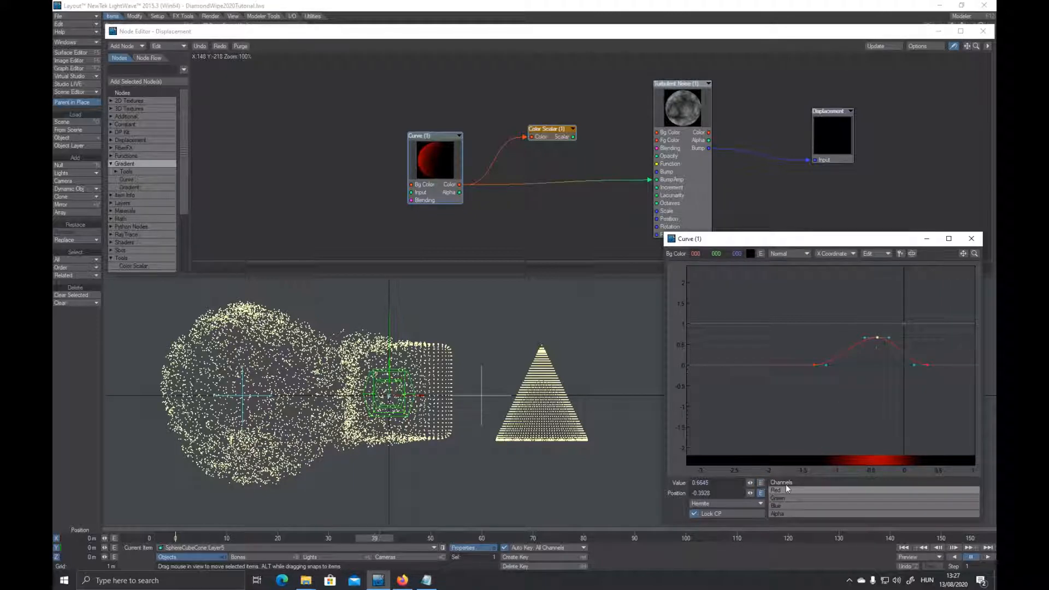
{"action": "left_click_drag", "start_coordinate": [738, 482], "coordinate": [687, 487]}
{"action": "type", "text": "1"}
{"action": "key", "text": "Tab"}
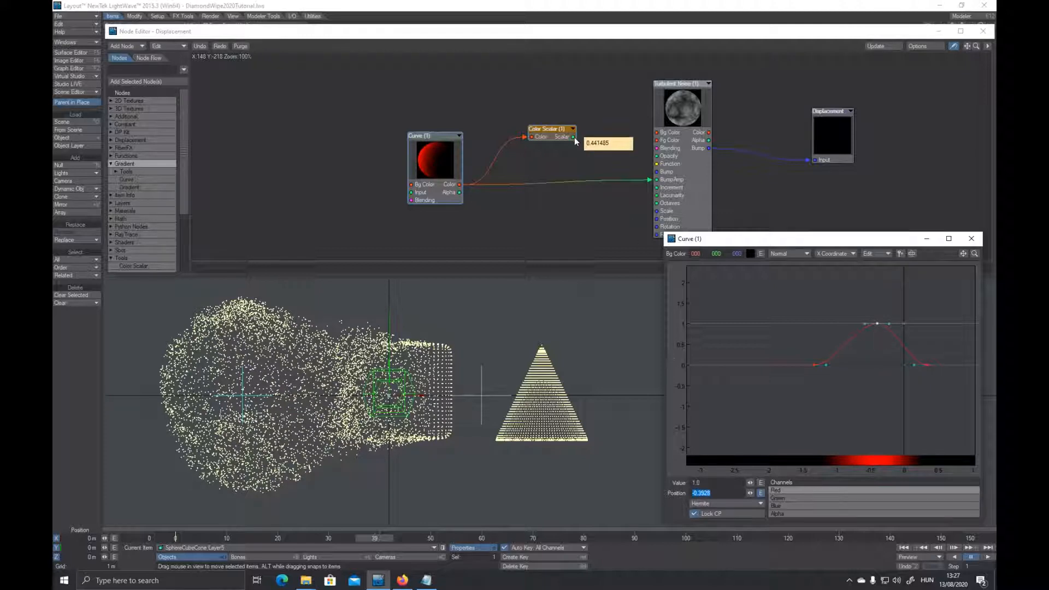
- Connect the Color Scalar node's Scalar output to Turbulent Noise's BumpAmp input and scrub to frame 37 to compare the displacement
{"action": "mouse_move", "coordinate": [384, 538]}
{"action": "left_mouse_down"}
{"action": "mouse_move", "coordinate": [395, 538]}
{"action": "mouse_move", "coordinate": [374, 538]}
{"action": "mouse_move", "coordinate": [389, 538]}
{"action": "left_mouse_up"}
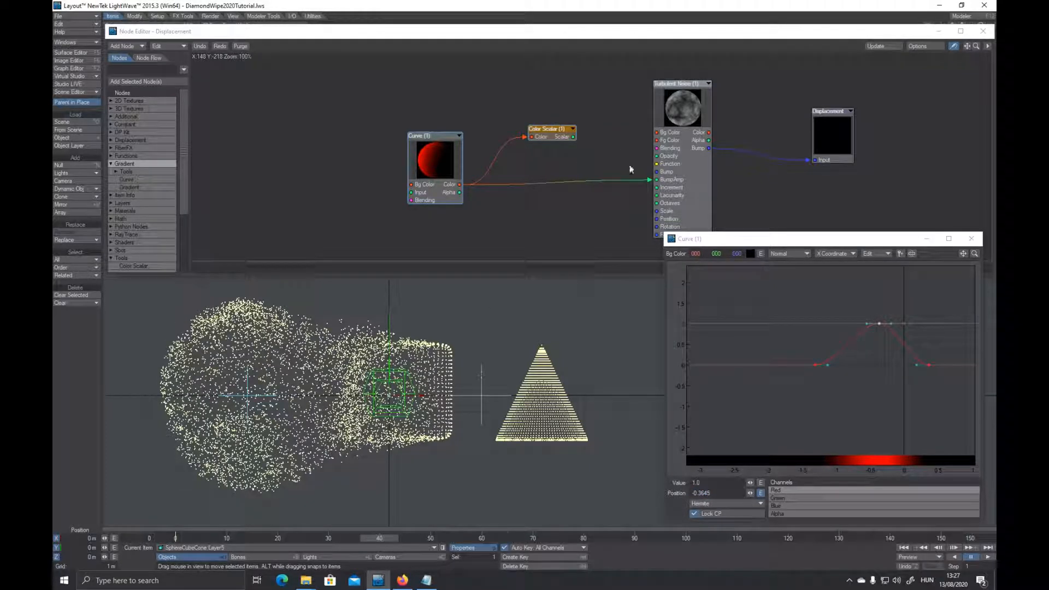
{"action": "left_click", "coordinate": [578, 144]}
{"action": "left_click_drag", "start_coordinate": [603, 163], "coordinate": [661, 183]}
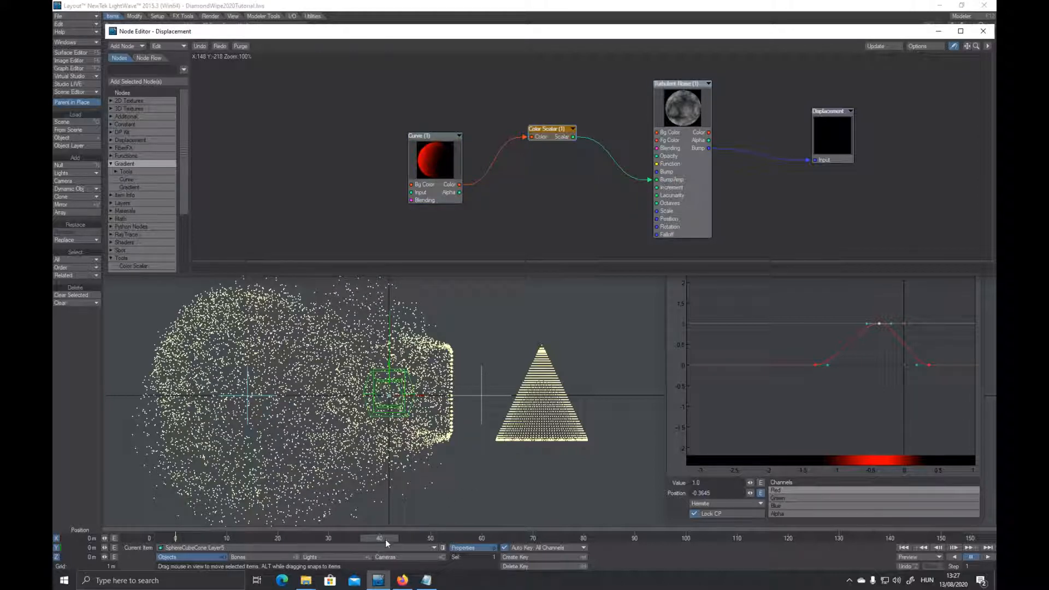
{"action": "left_click_drag", "start_coordinate": [385, 538], "coordinate": [363, 538]}
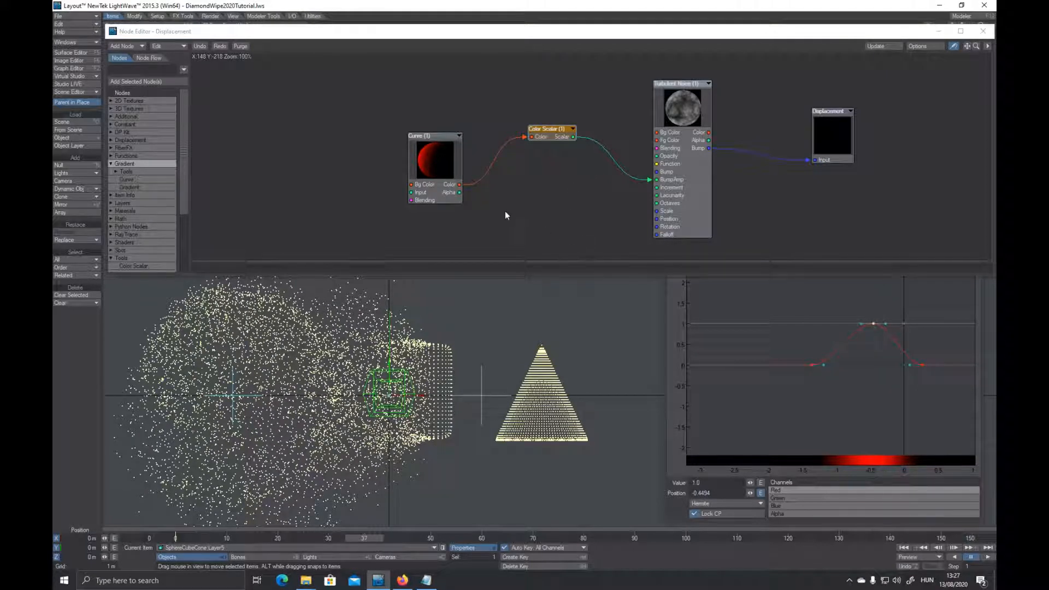
{"action": "left_click_drag", "start_coordinate": [543, 136], "coordinate": [544, 129]}
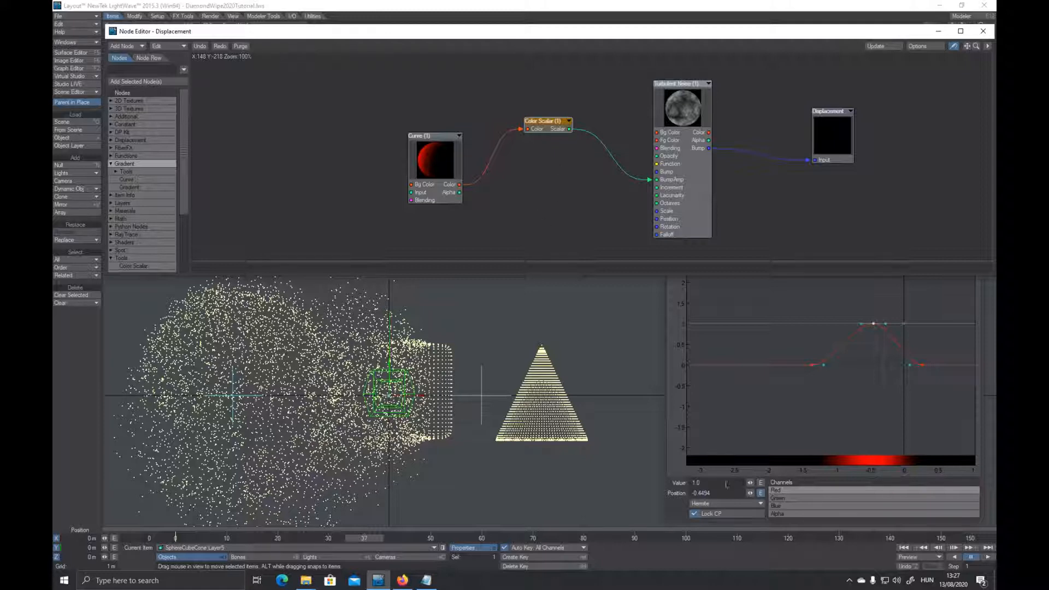
- Display the Curve node's Alpha channel, connect its Alpha output to Turbulent Noise's BumpAmp input, and move Color Scalar out of the way
{"action": "left_click_drag", "start_coordinate": [448, 166], "coordinate": [406, 149]}
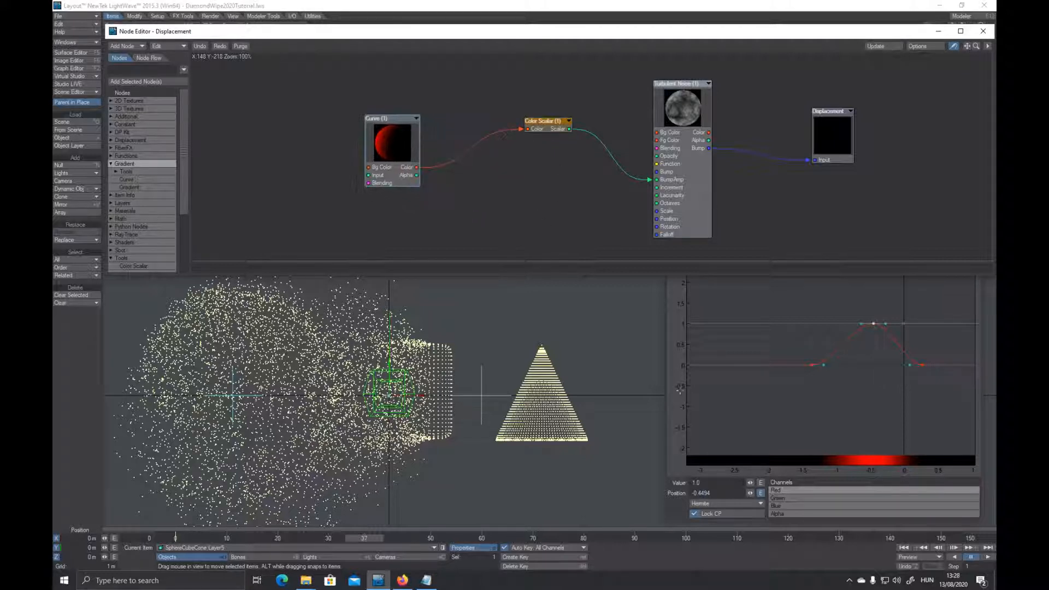
{"action": "left_click", "coordinate": [788, 513]}
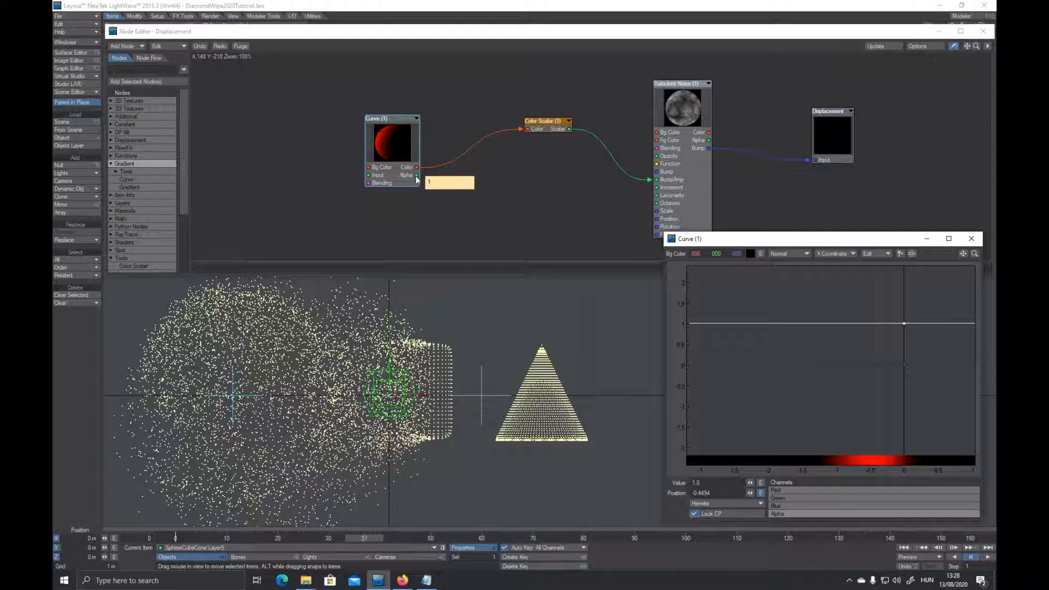
{"action": "left_click_drag", "start_coordinate": [417, 175], "coordinate": [663, 184]}
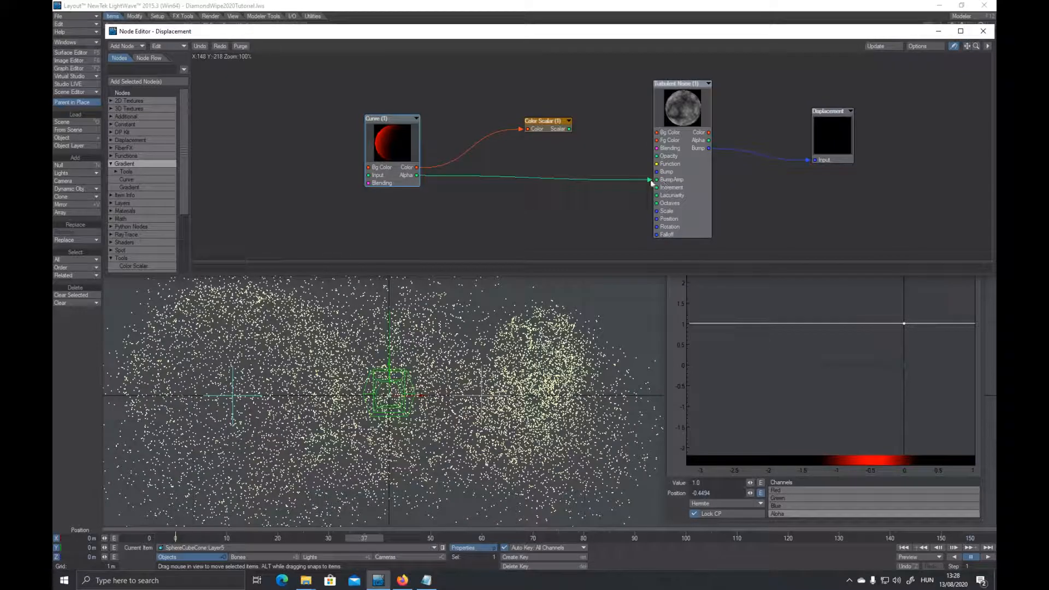
{"action": "left_click_drag", "start_coordinate": [541, 121], "coordinate": [503, 75]}
{"action": "left_click_drag", "start_coordinate": [395, 141], "coordinate": [385, 152]}
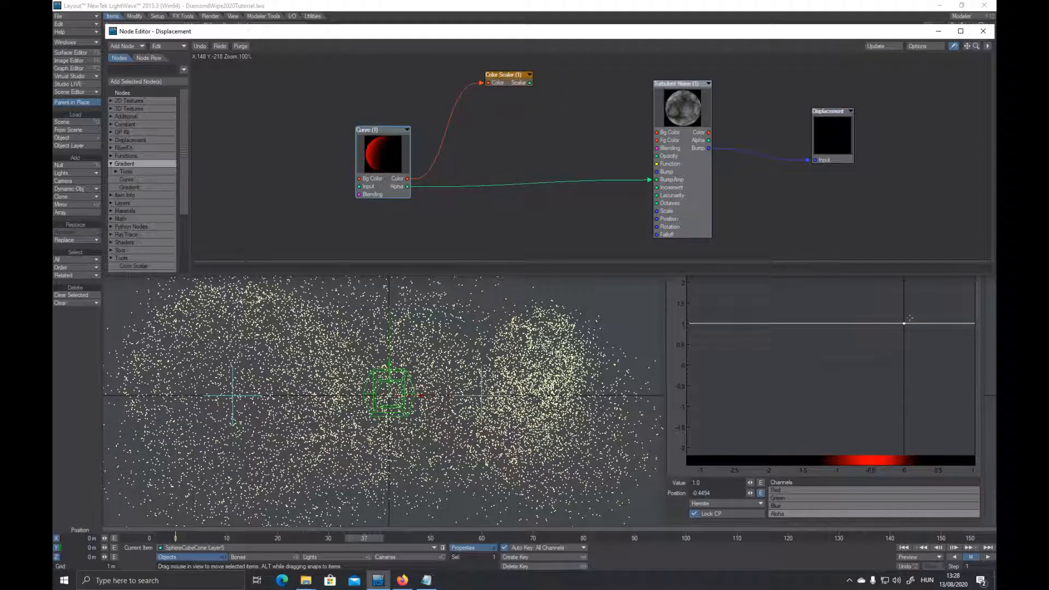
- Add a key on each side of the Alpha curve's existing key, near positions -1 and 0.9, and lower both to about 0
{"action": "left_click_drag", "start_coordinate": [459, 383], "coordinate": [365, 396], "text": "ctrl+alt"}
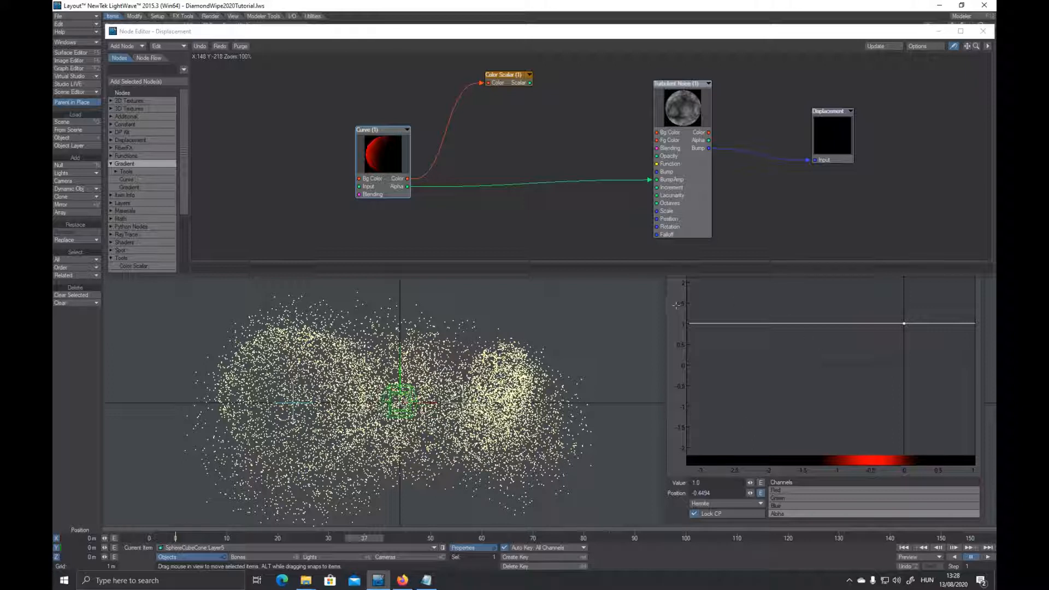
{"action": "left_click", "coordinate": [786, 279]}
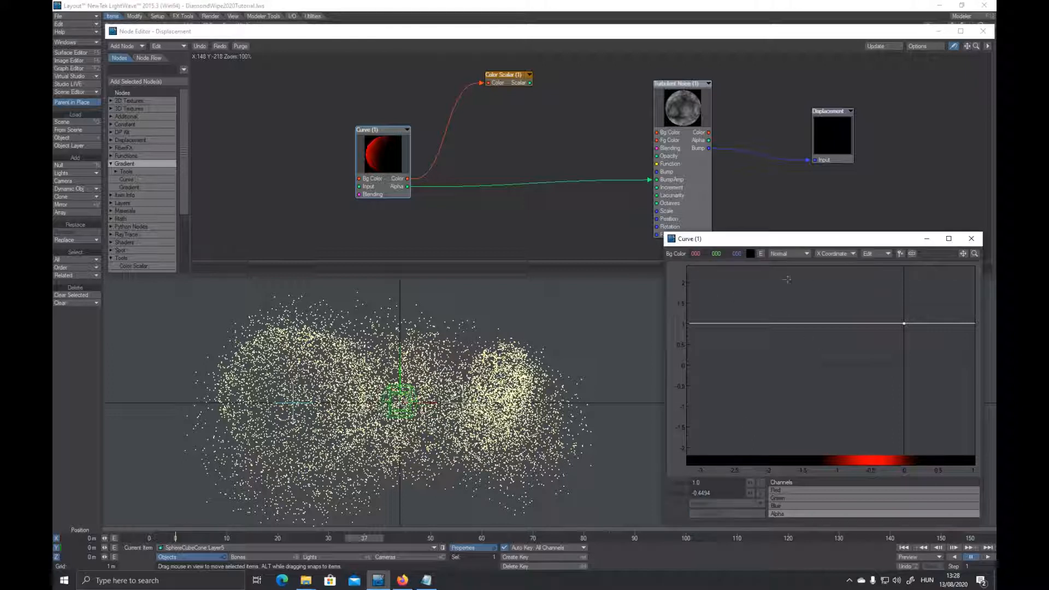
{"action": "left_click", "coordinate": [900, 254]}
{"action": "left_click_drag", "start_coordinate": [828, 323], "coordinate": [835, 365]}
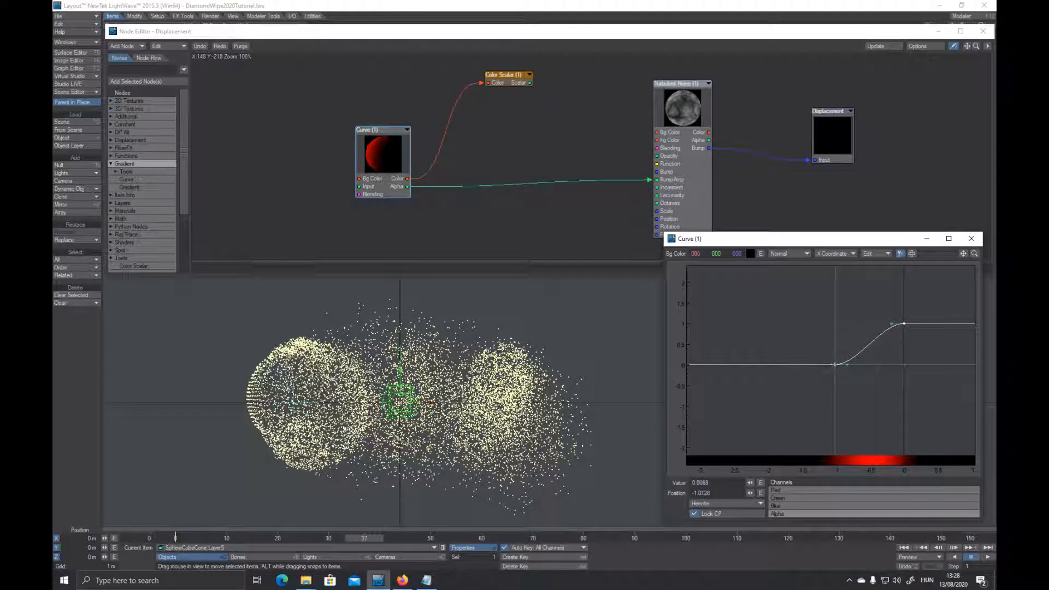
{"action": "left_click_drag", "start_coordinate": [962, 256], "coordinate": [894, 258]}
{"action": "left_click_drag", "start_coordinate": [894, 323], "coordinate": [896, 364]}
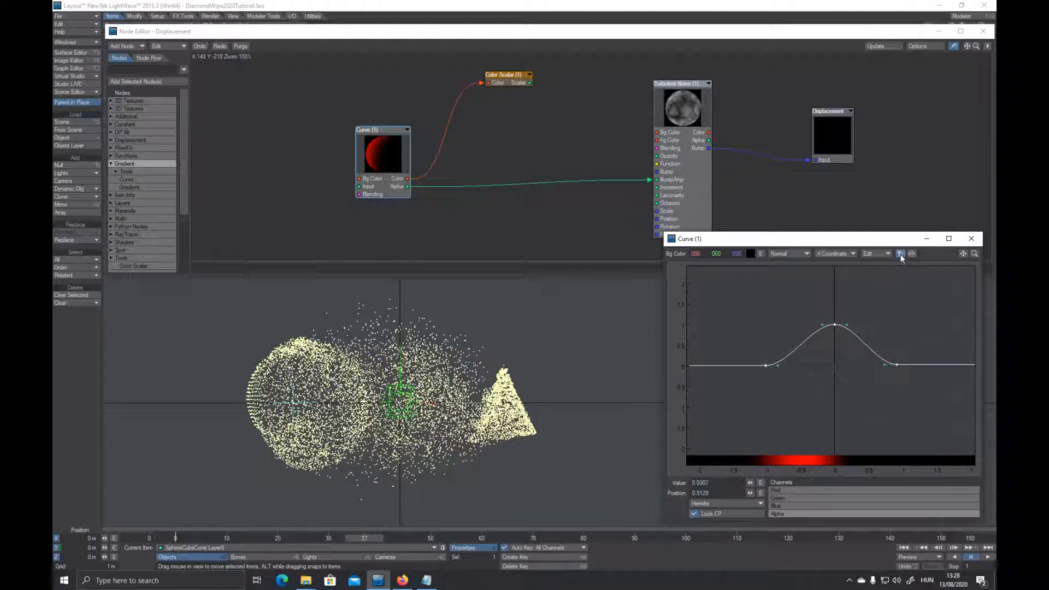
- Set the Alpha curve's left key to value 0 and position -1
{"action": "left_click", "coordinate": [766, 365]}
{"action": "left_click", "coordinate": [719, 482]}
{"action": "type", "text": "0"}
{"action": "key", "text": "Tab"}
{"action": "type", "text": "-1"}
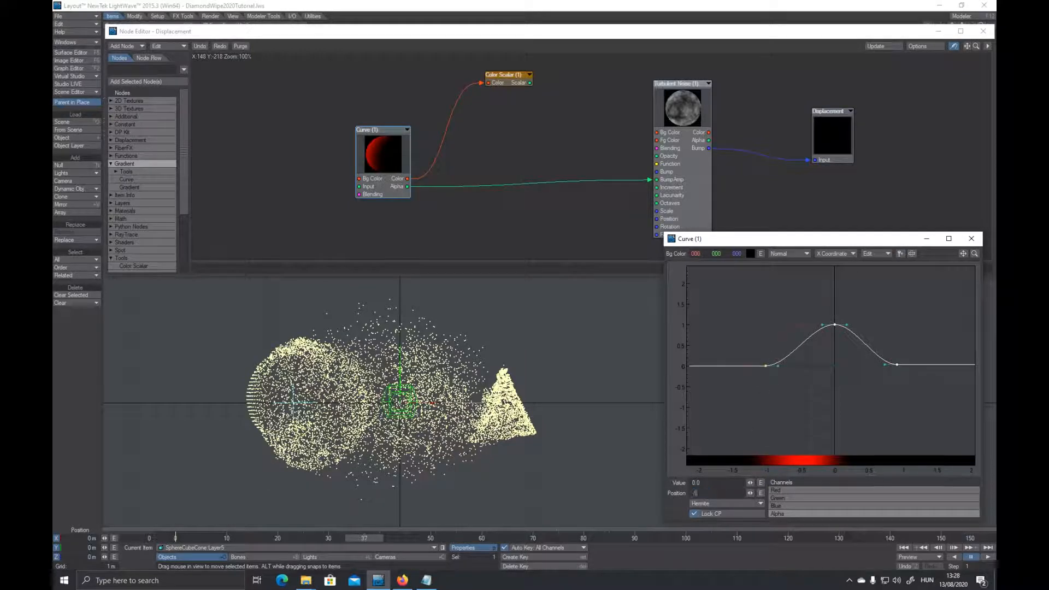
{"action": "key", "text": "Return"}
- Set the Alpha curve's right key to value 0 and position 1
{"action": "left_click_drag", "start_coordinate": [915, 404], "coordinate": [875, 355]}
{"action": "left_click", "coordinate": [692, 483]}
{"action": "type", "text": "0"}
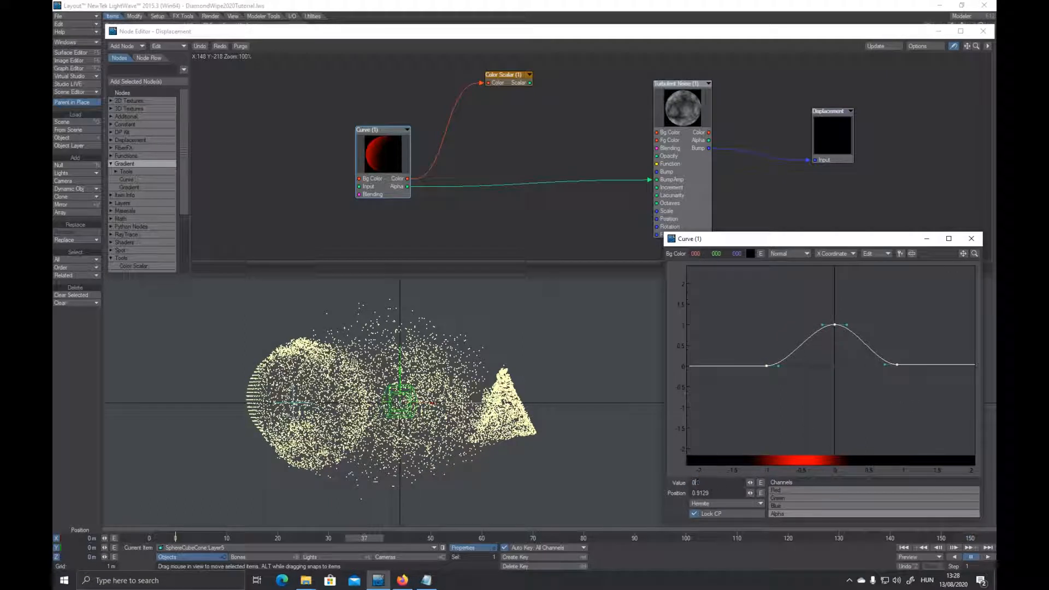
{"action": "key", "text": "Tab"}
{"action": "type", "text": "1"}
{"action": "key", "text": "Return"}
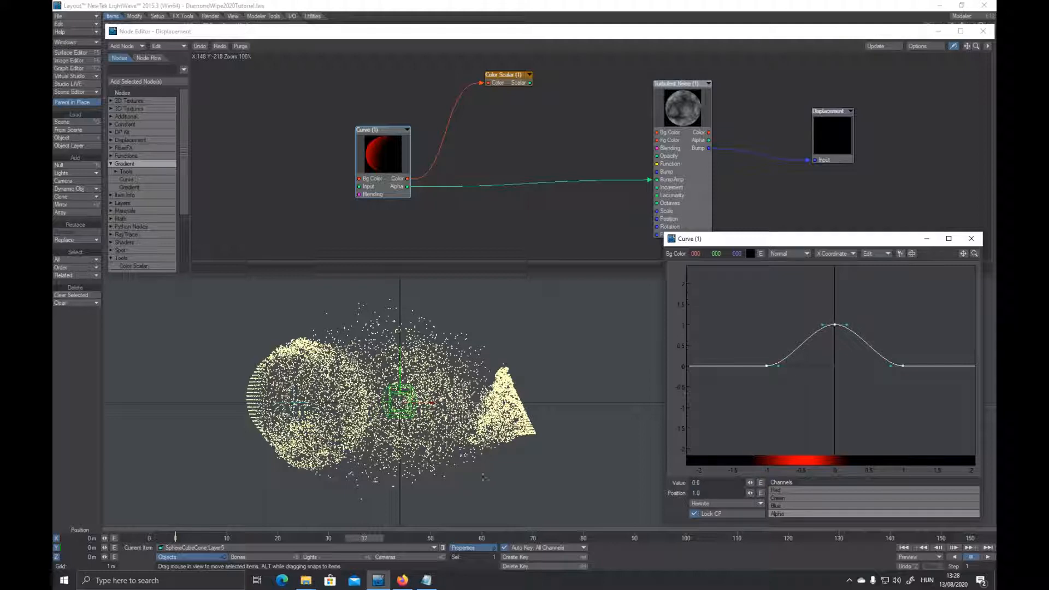
- Scrub to frame 62 and disable the Effector displacement in the SphereCubeCone object's deformation properties
{"action": "left_click_drag", "start_coordinate": [381, 541], "coordinate": [502, 539]}
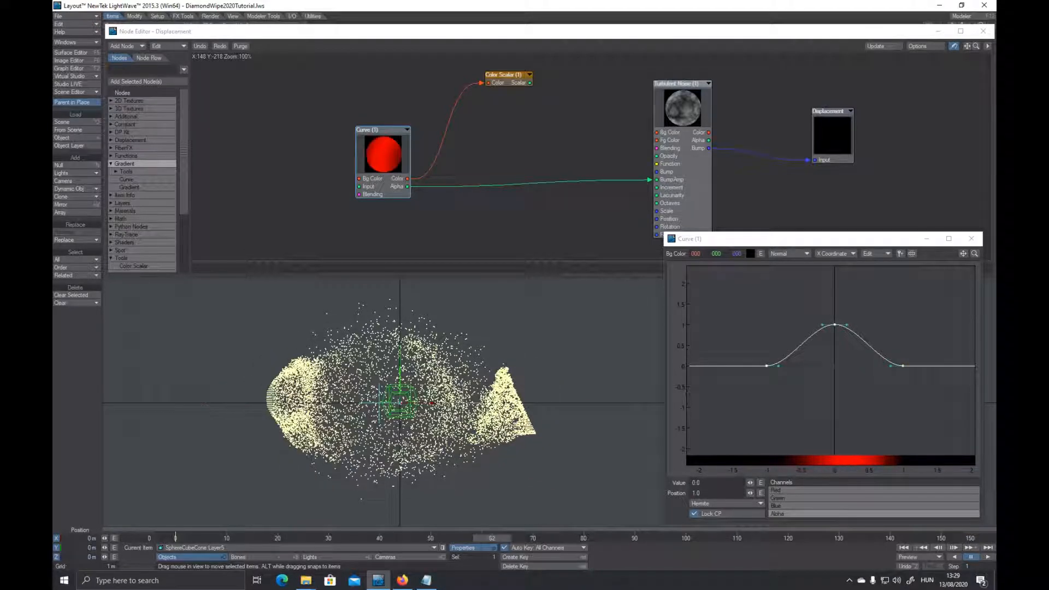
{"action": "left_click", "coordinate": [470, 546]}
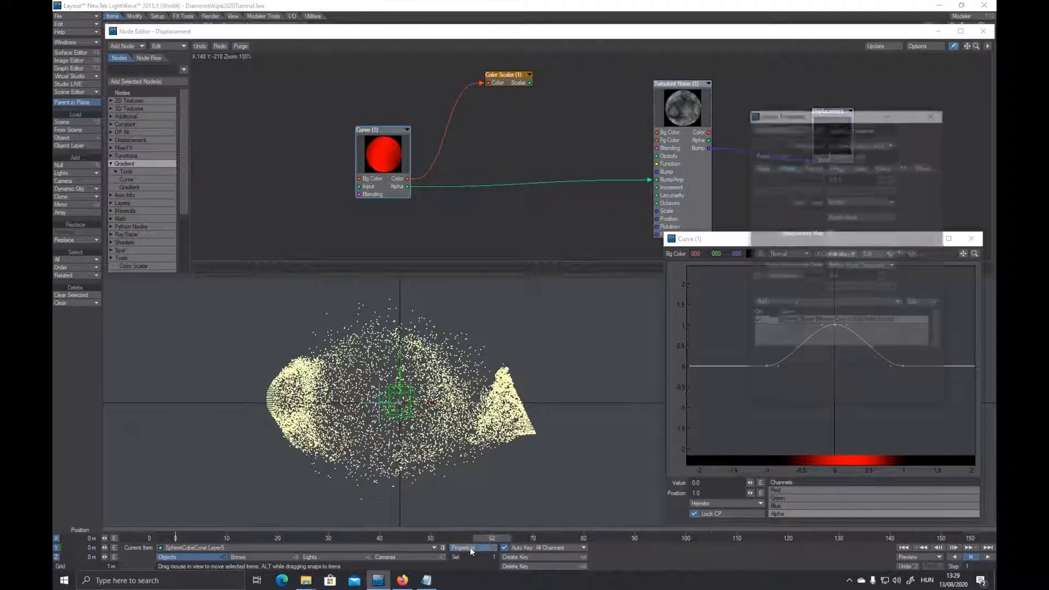
{"action": "left_click", "coordinate": [759, 320]}
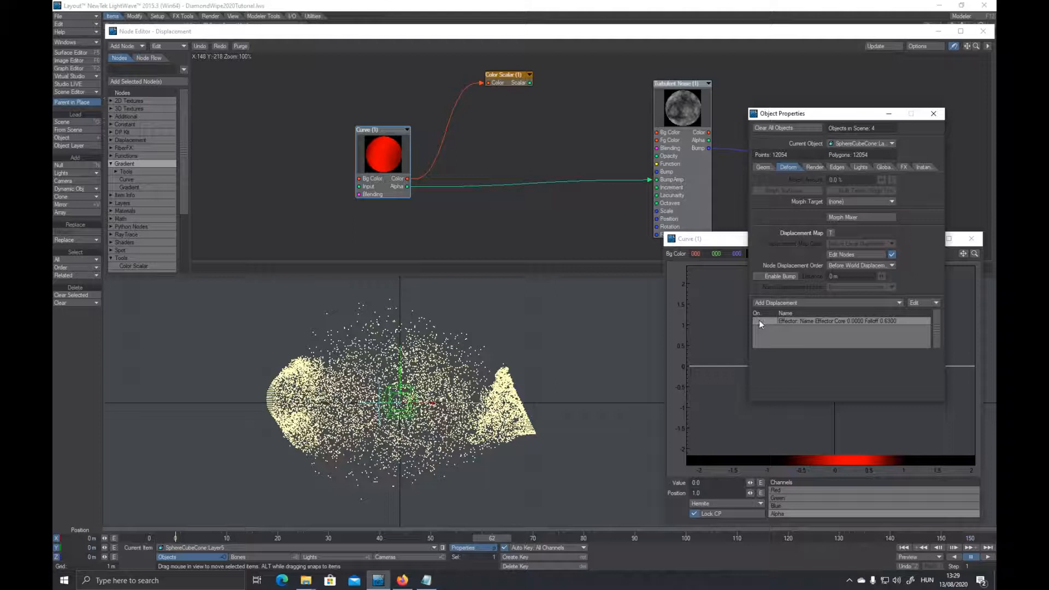
{"action": "left_click", "coordinate": [934, 113]}
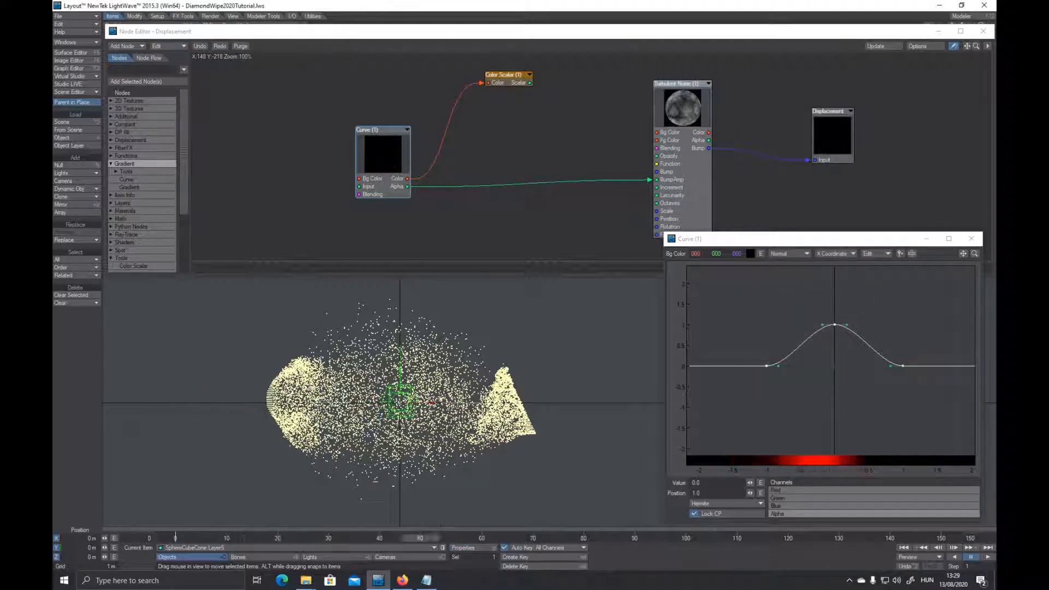
- Add a key near frame 76 at about 1.8 to the right Alpha key's position envelope, and scrub the timeline to check it
{"action": "left_click", "coordinate": [914, 376]}
{"action": "left_click_drag", "start_coordinate": [921, 381], "coordinate": [898, 355]}
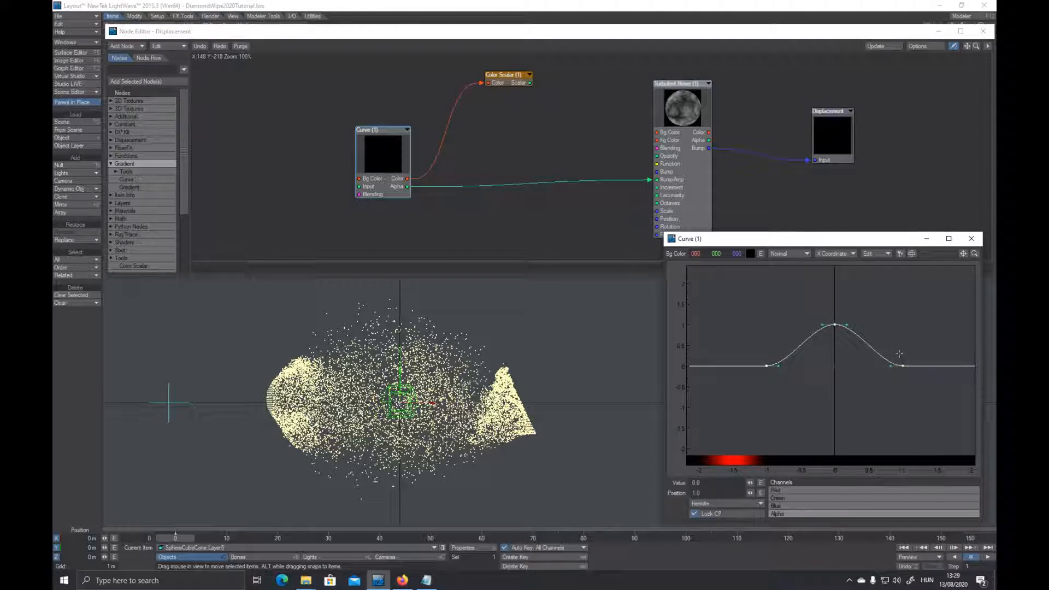
{"action": "left_click", "coordinate": [761, 494]}
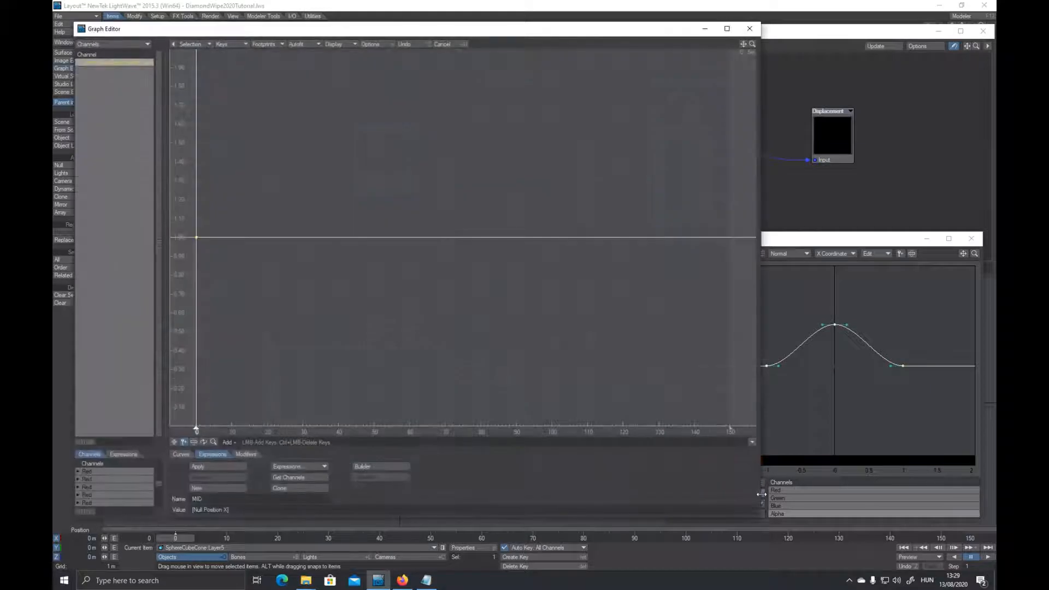
{"action": "left_click", "coordinate": [173, 442]}
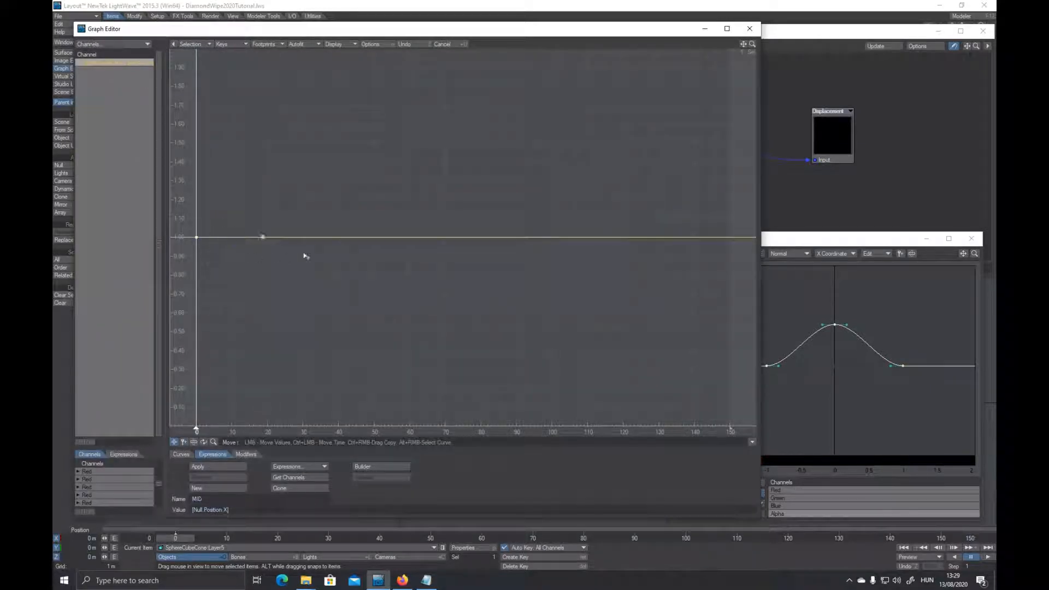
{"action": "left_click", "coordinate": [466, 237]}
{"action": "left_click_drag", "start_coordinate": [475, 299], "coordinate": [483, 140]}
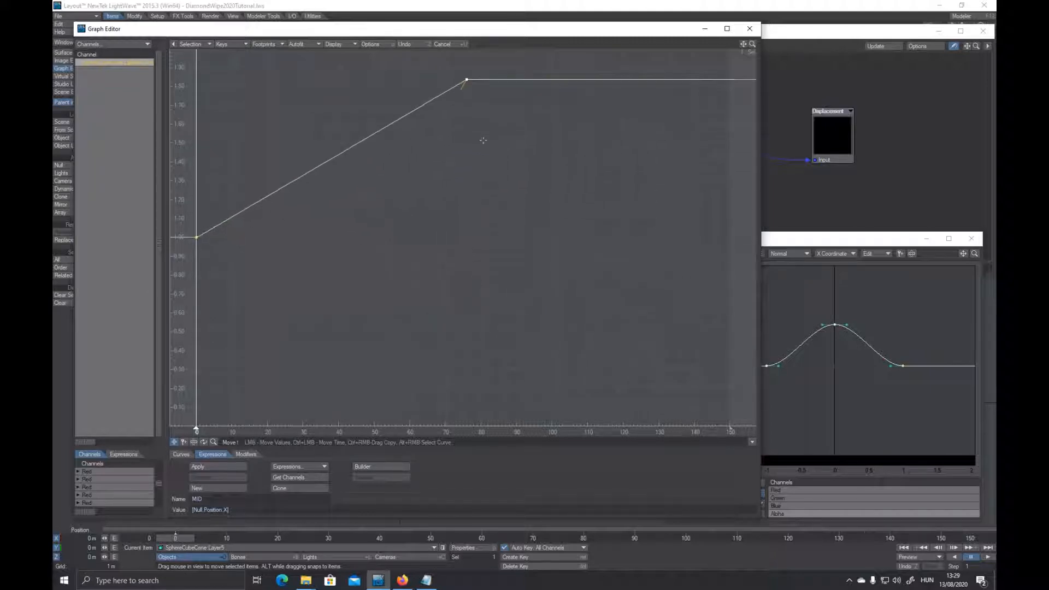
{"action": "left_click", "coordinate": [748, 28]}
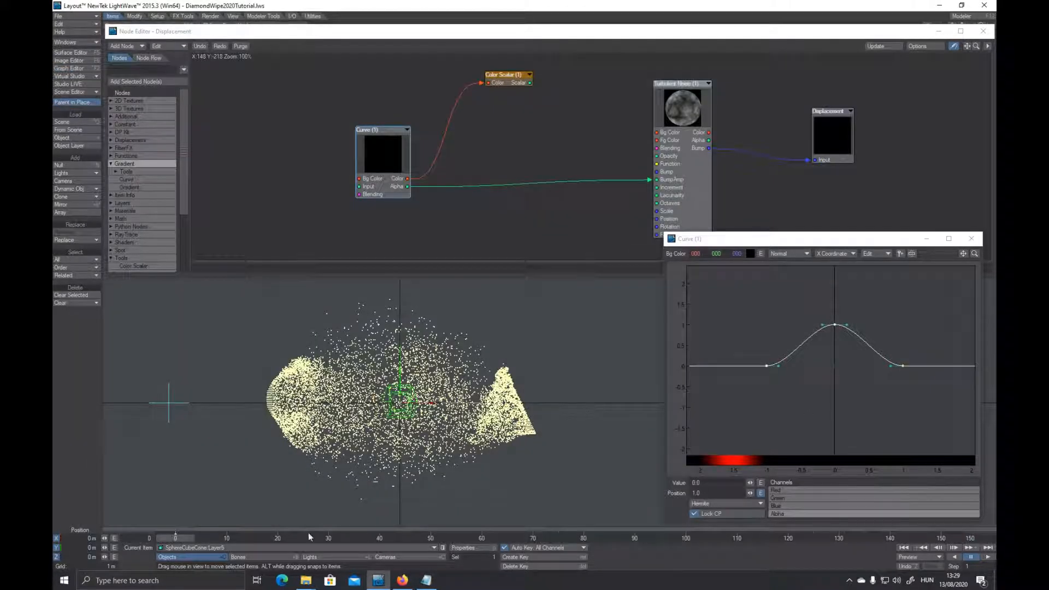
{"action": "left_click_drag", "start_coordinate": [176, 538], "coordinate": [222, 539]}
- Lower the frame 76 key in the Alpha key's position envelope to about 0.6 and check the displacement by scrubbing the timeline
{"action": "left_click", "coordinate": [760, 493]}
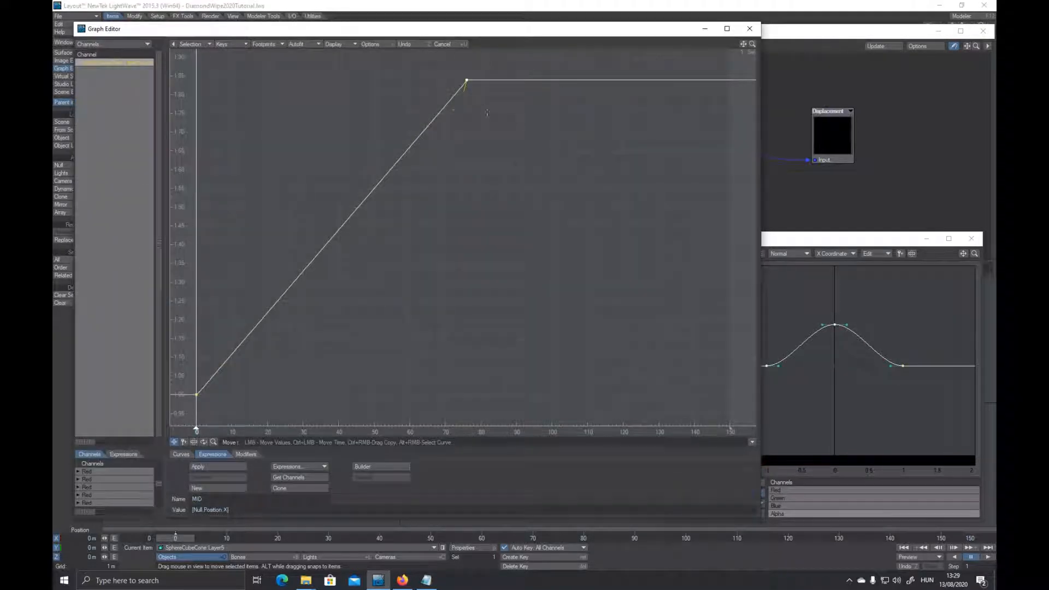
{"action": "left_click_drag", "start_coordinate": [486, 69], "coordinate": [452, 577]}
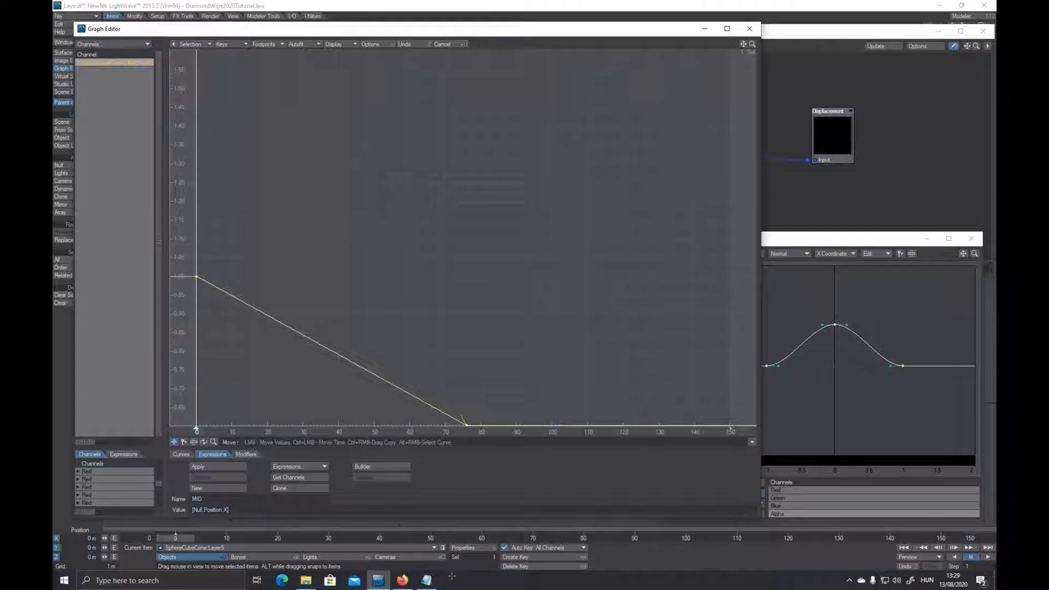
{"action": "left_click", "coordinate": [749, 28]}
{"action": "mouse_move", "coordinate": [178, 539]}
{"action": "left_mouse_down"}
{"action": "mouse_move", "coordinate": [568, 538]}
{"action": "mouse_move", "coordinate": [176, 538]}
{"action": "left_mouse_up"}
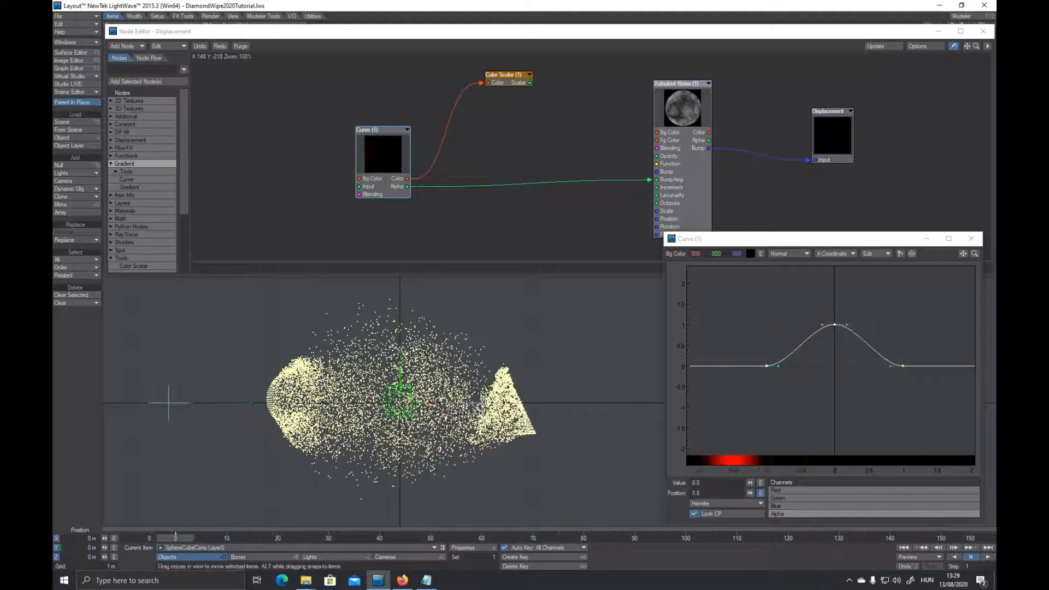